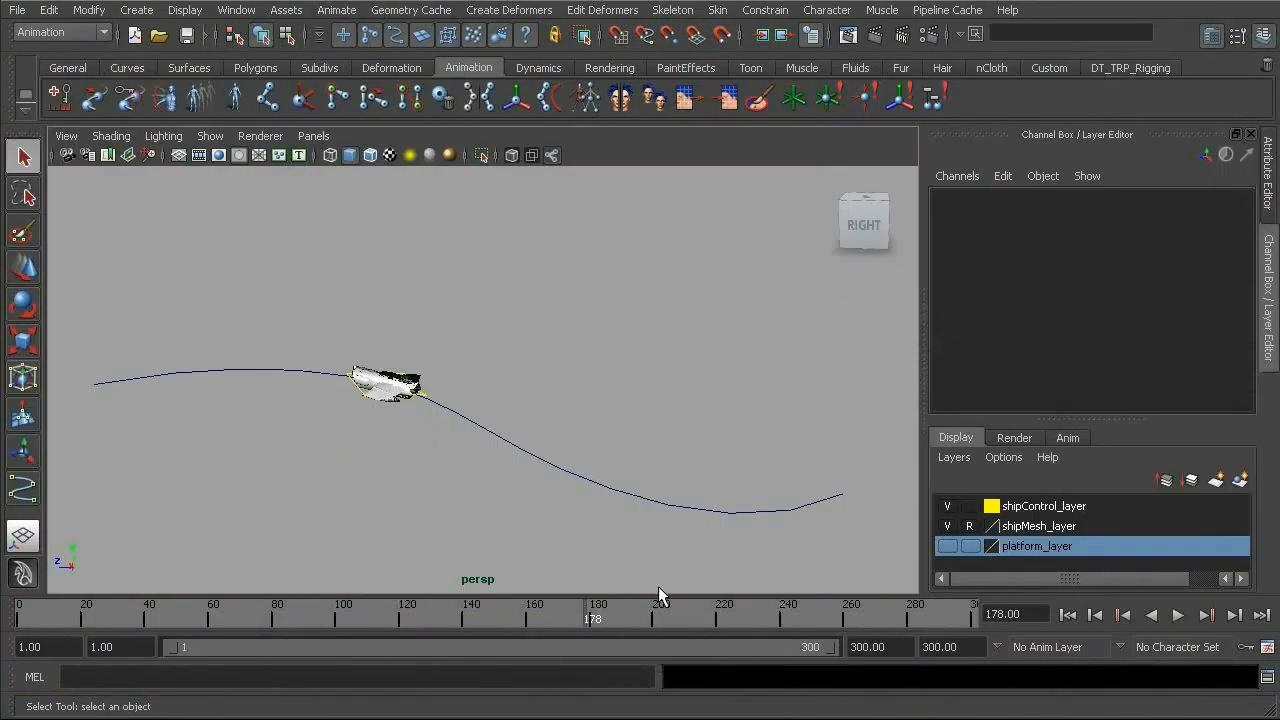
Scrub back to frame 24 and play the ship's flight along the curve to review its motion.
left_click_drag(588, 618, 99, 617)
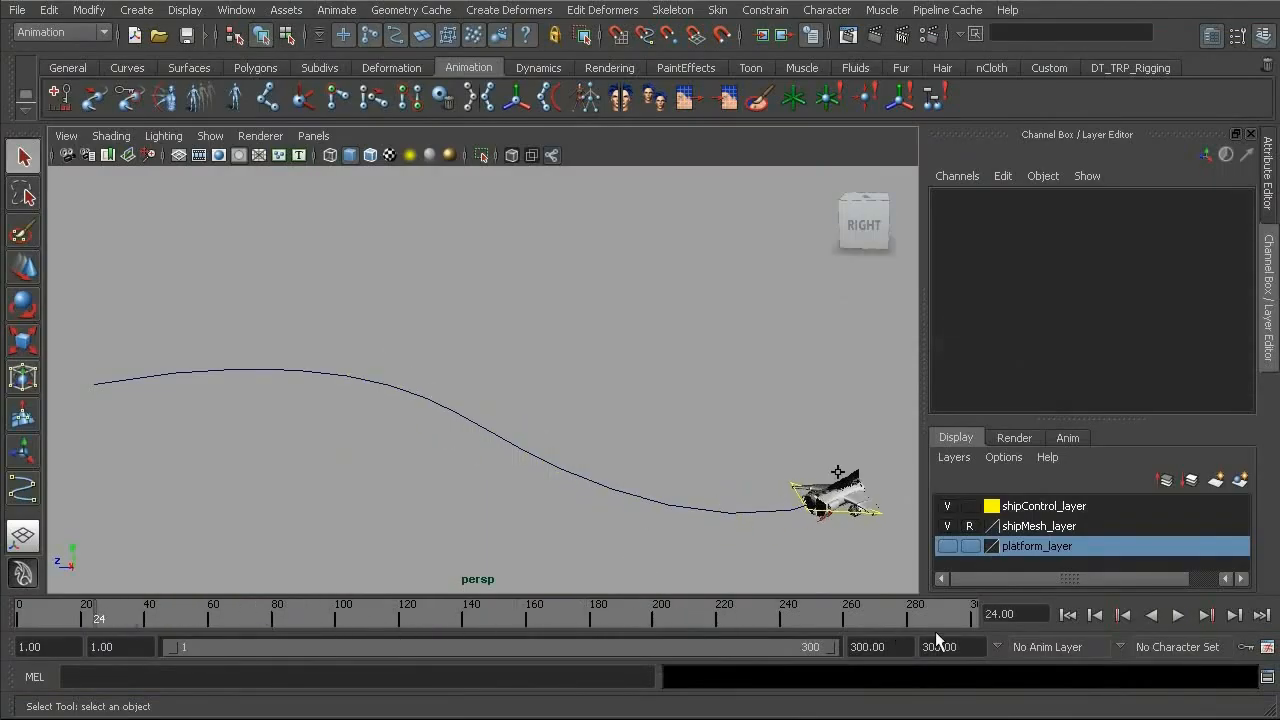
left_click(1178, 615)
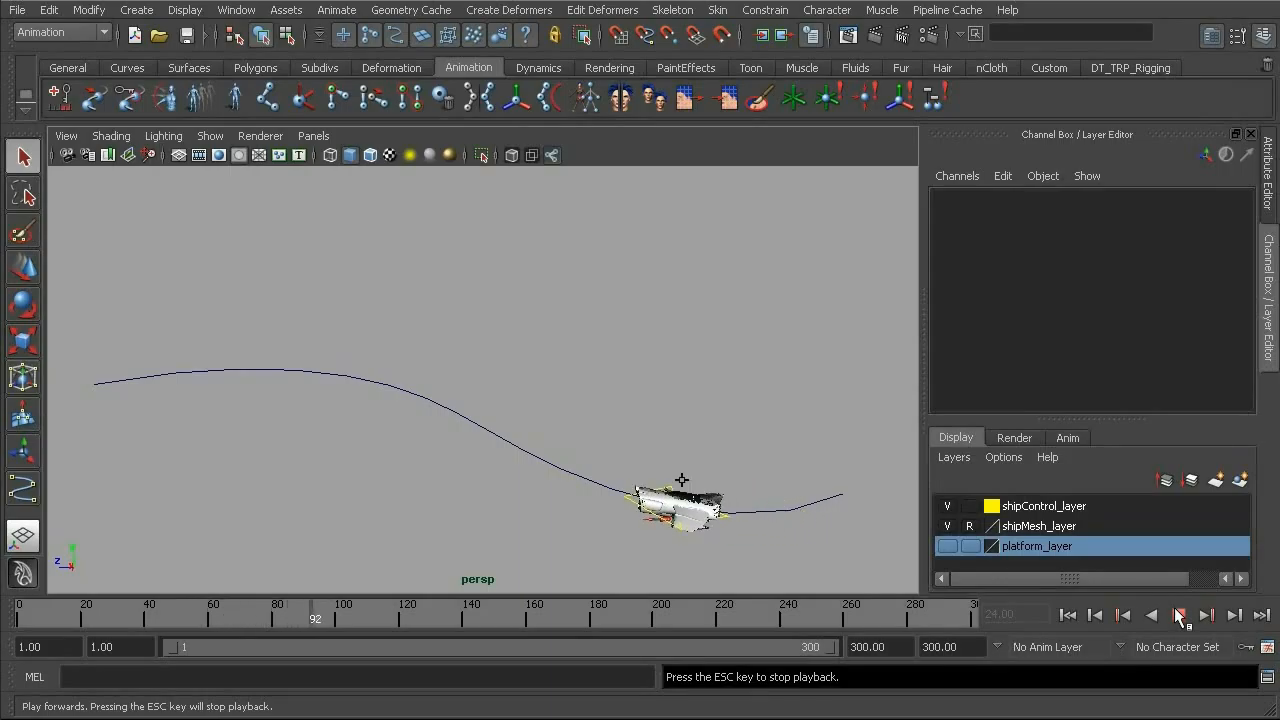
key("Escape")
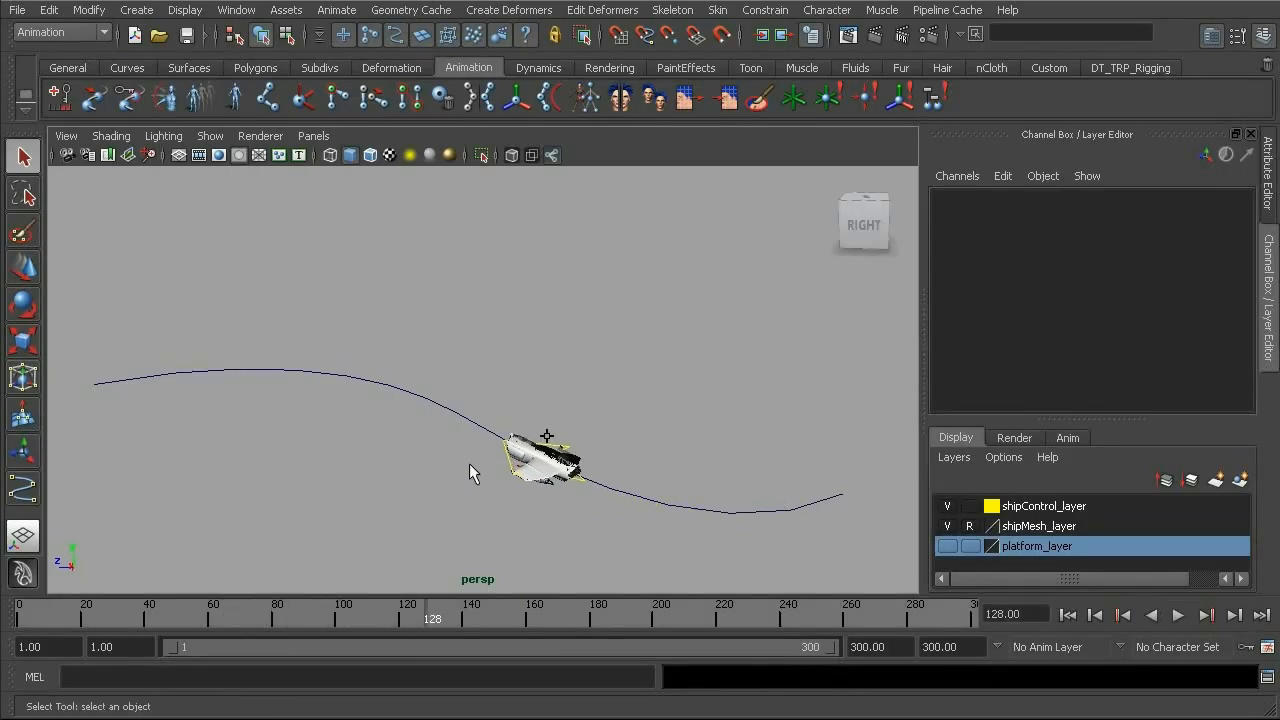
left_click_drag(587, 468, 558, 452, "alt")
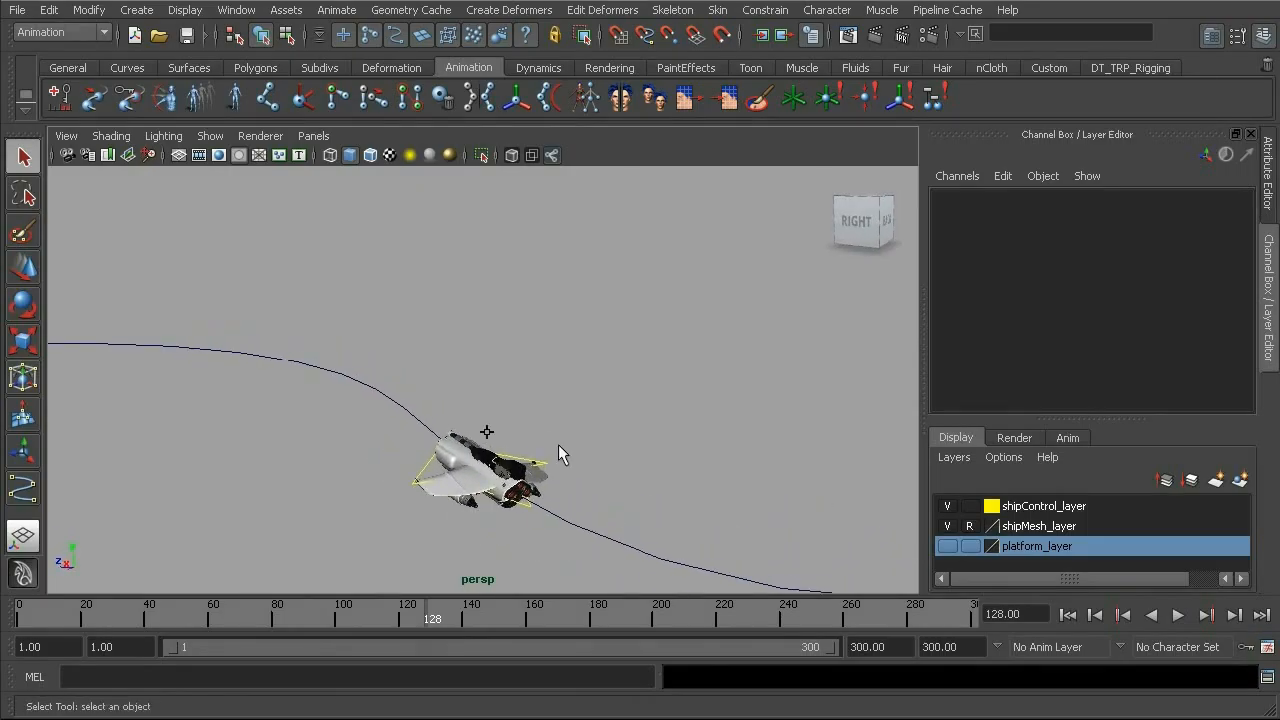
Select the ship control and open its animation curves in the Graph Editor.
left_click(487, 441)
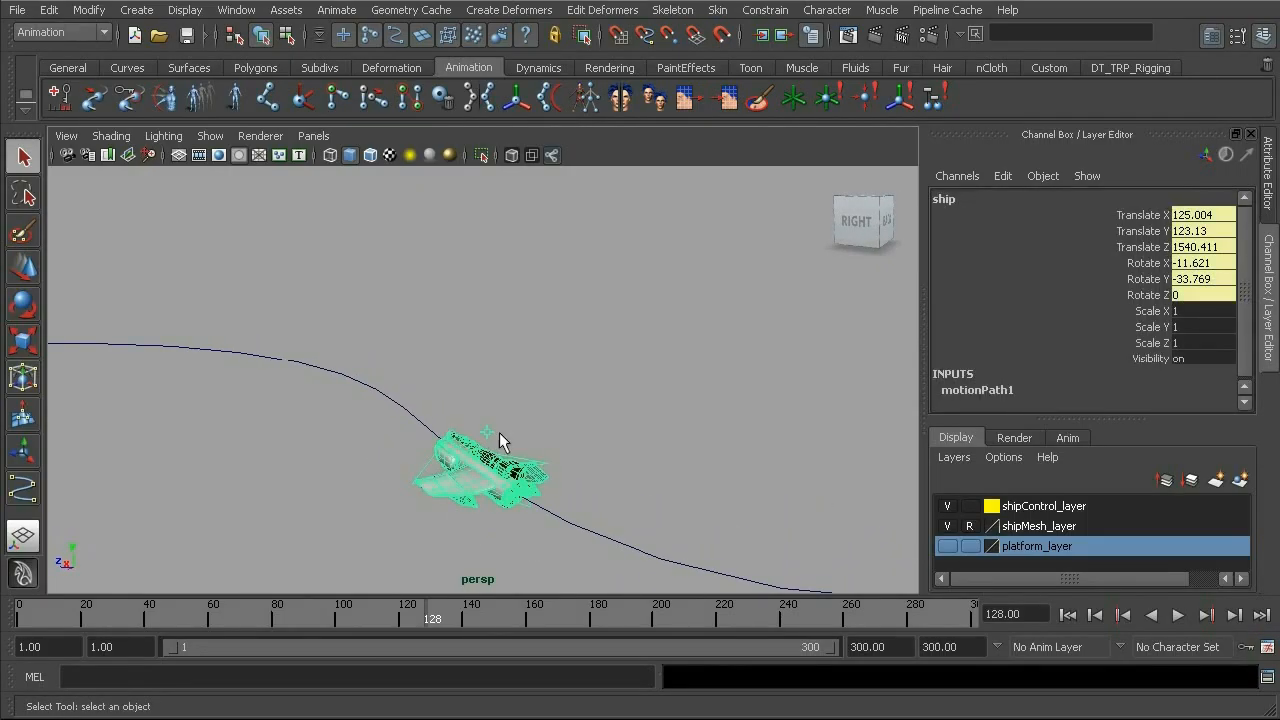
left_click_drag(640, 340, 573, 322, "alt")
left_click(238, 10)
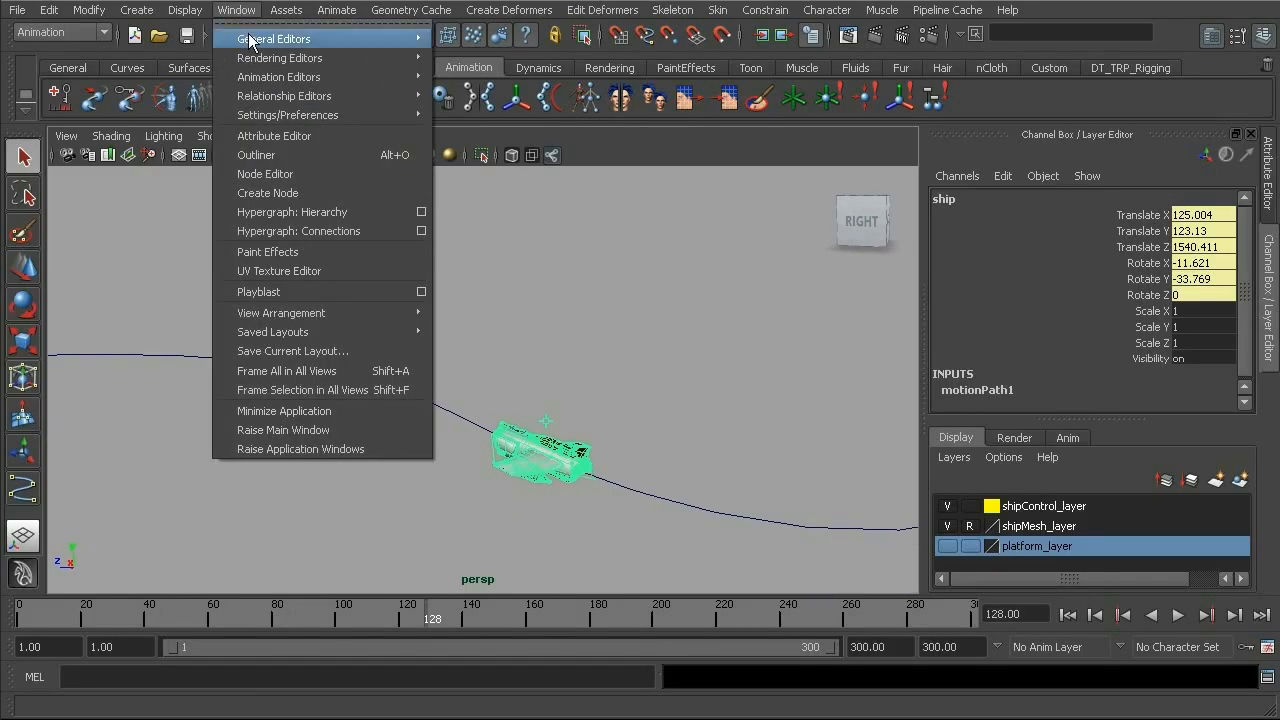
mouse_move(251, 40)
mouse_move(274, 77)
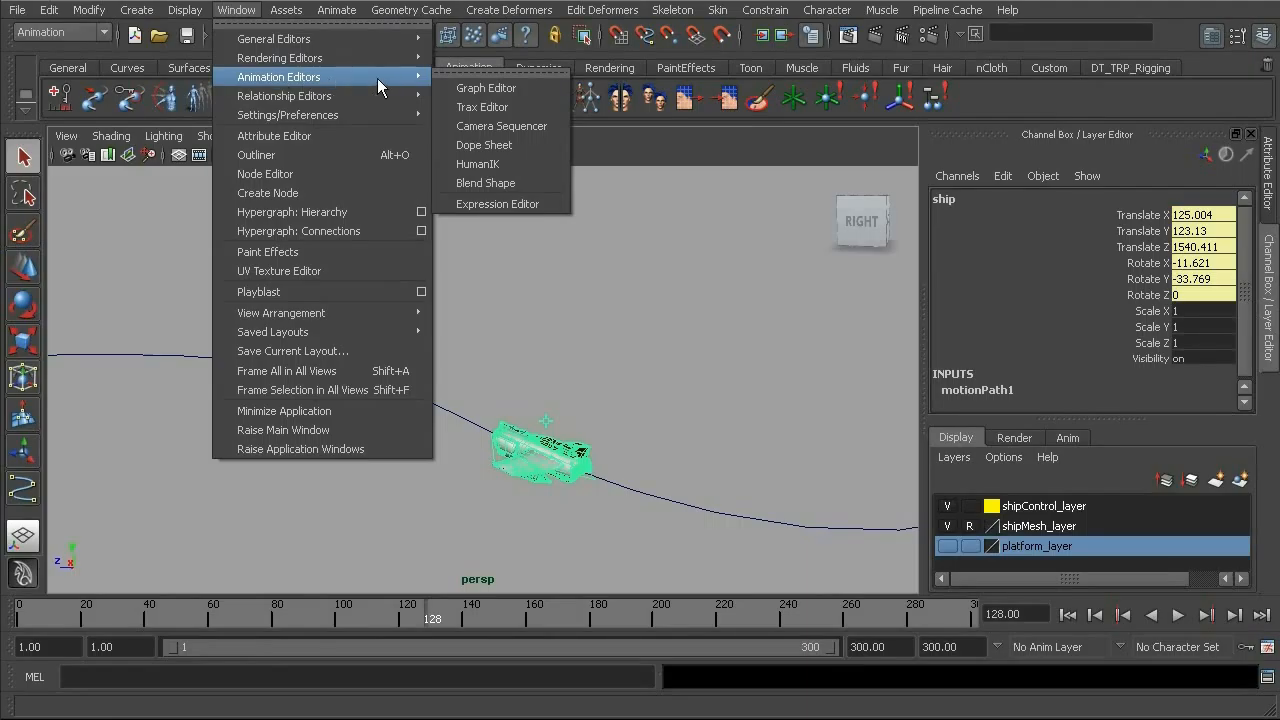
left_click(483, 90)
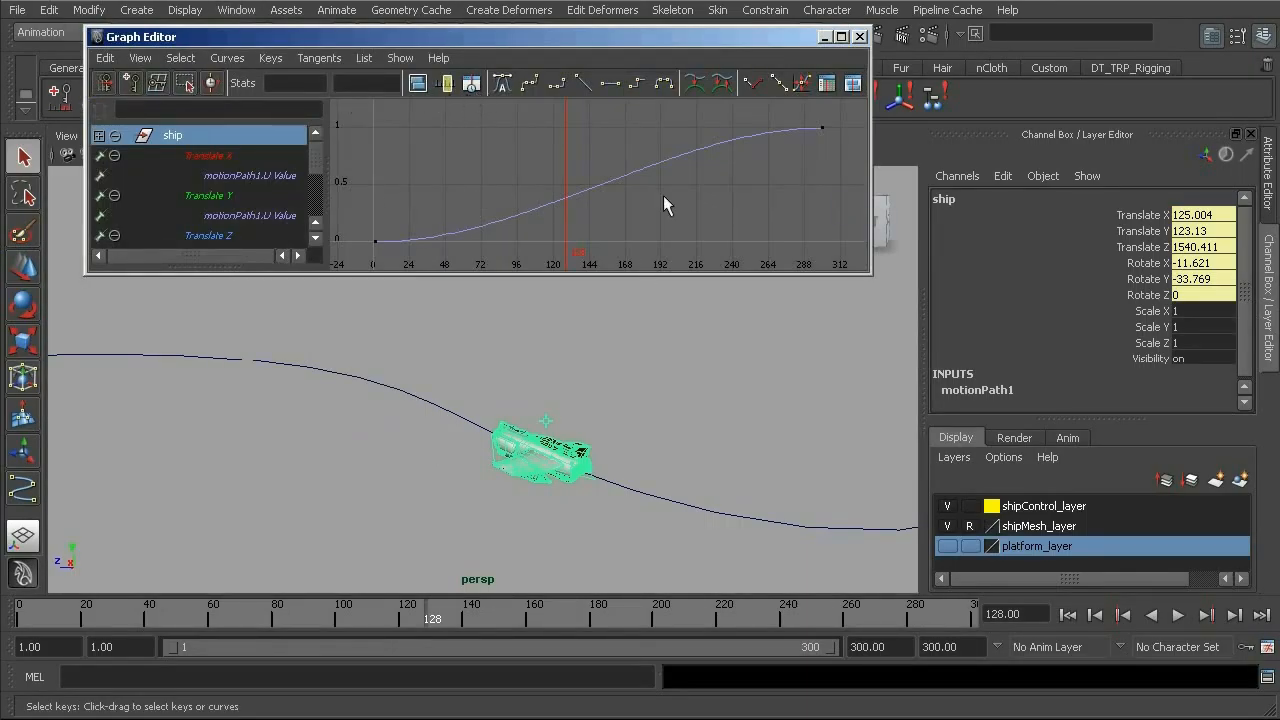
Move the end key of the ship's motionPath1 U Value curve to frame 70.
left_click(597, 176)
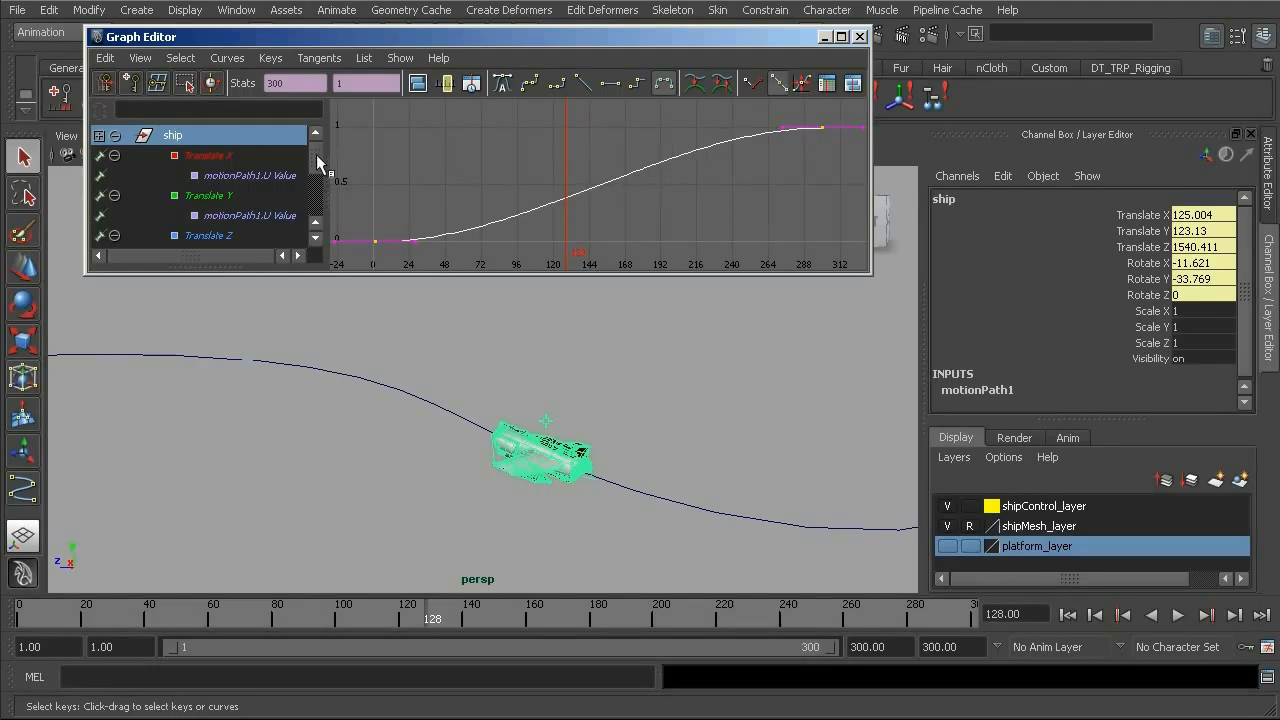
left_click_drag(316, 156, 313, 167)
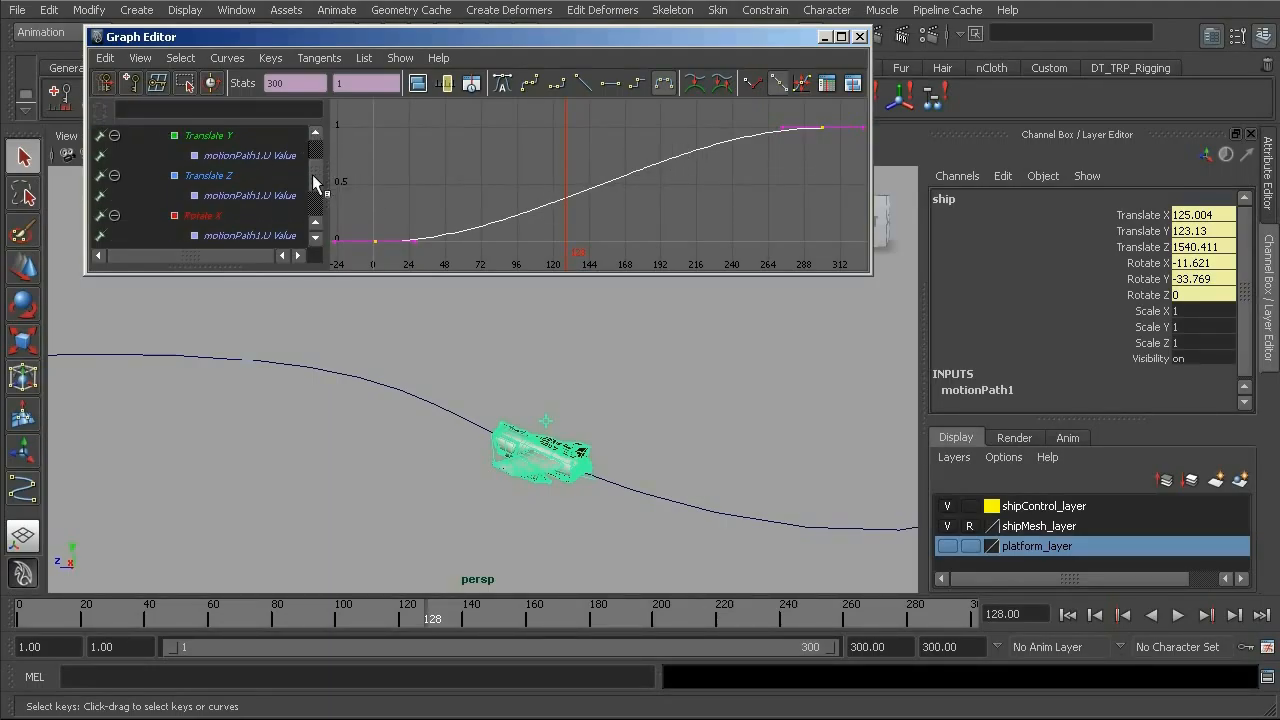
scroll(311, 163, "up", 1)
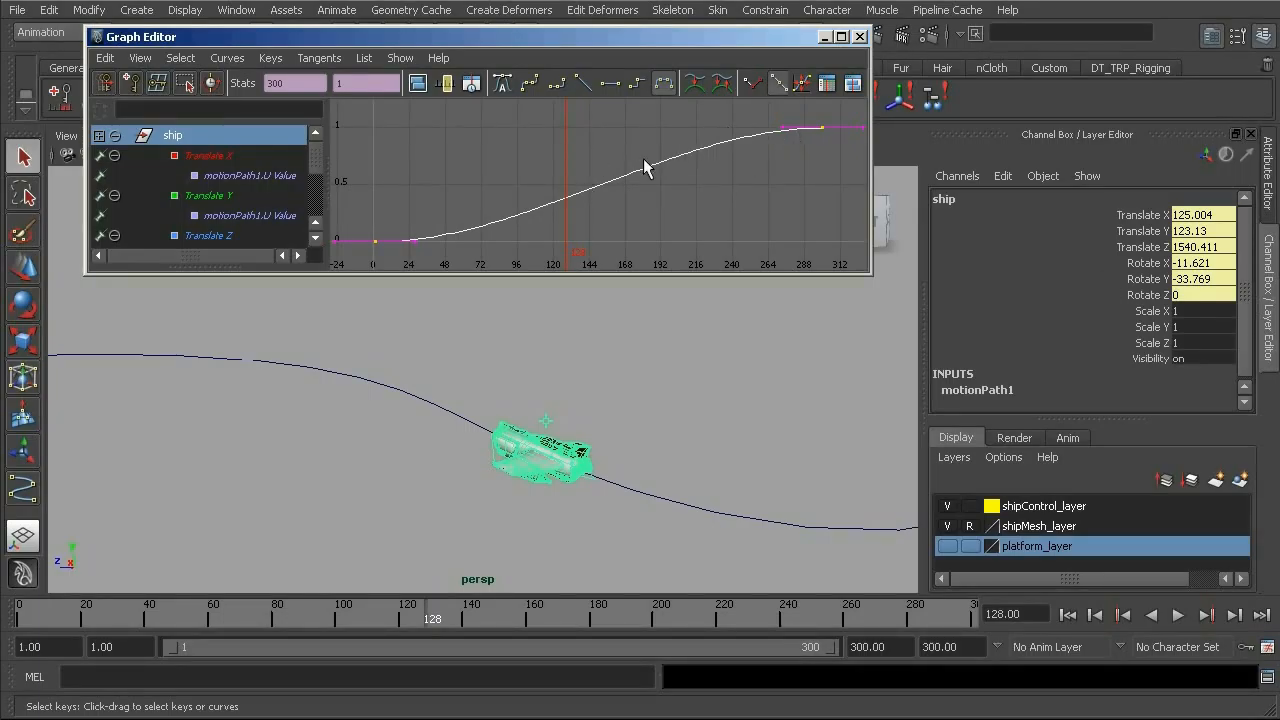
mouse_move(316, 168)
left_mouse_down()
mouse_move(314, 188)
mouse_move(318, 146)
left_mouse_up()
left_click_drag(820, 118, 825, 146)
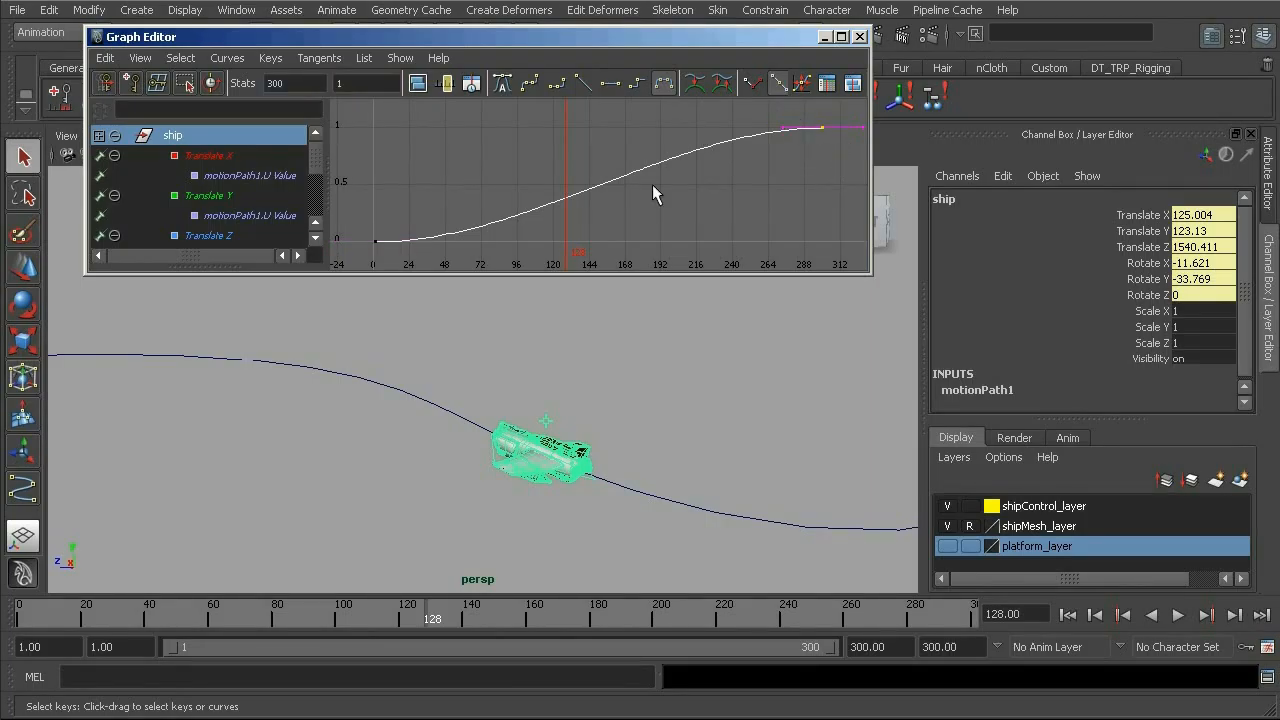
left_click(283, 83)
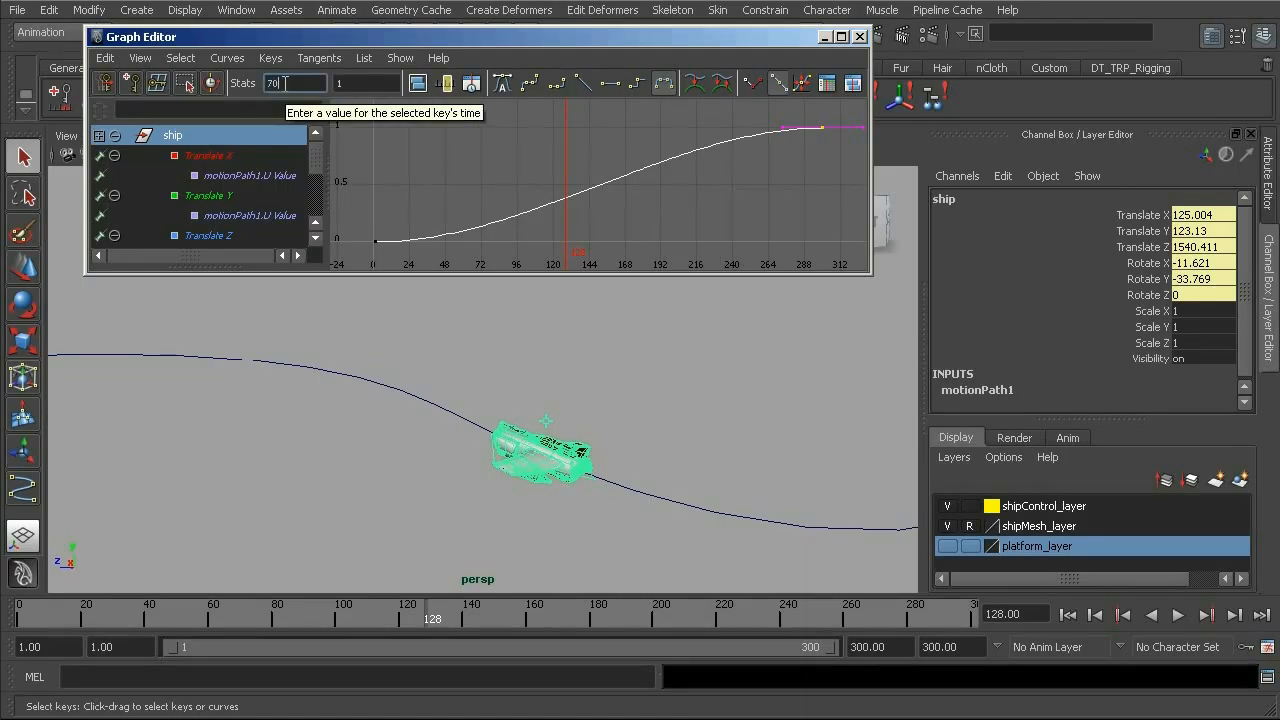
key("Return")
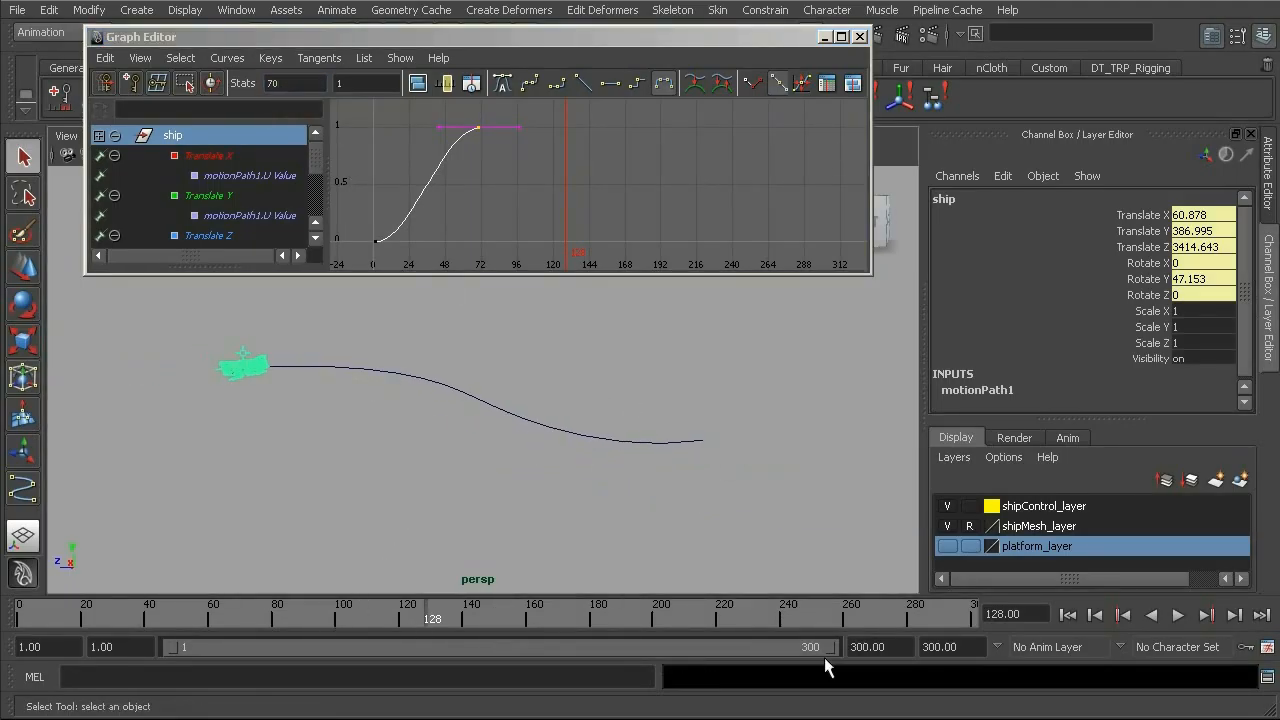
Set the end time of the animation to frame 70.
left_click(938, 647)
type("7")
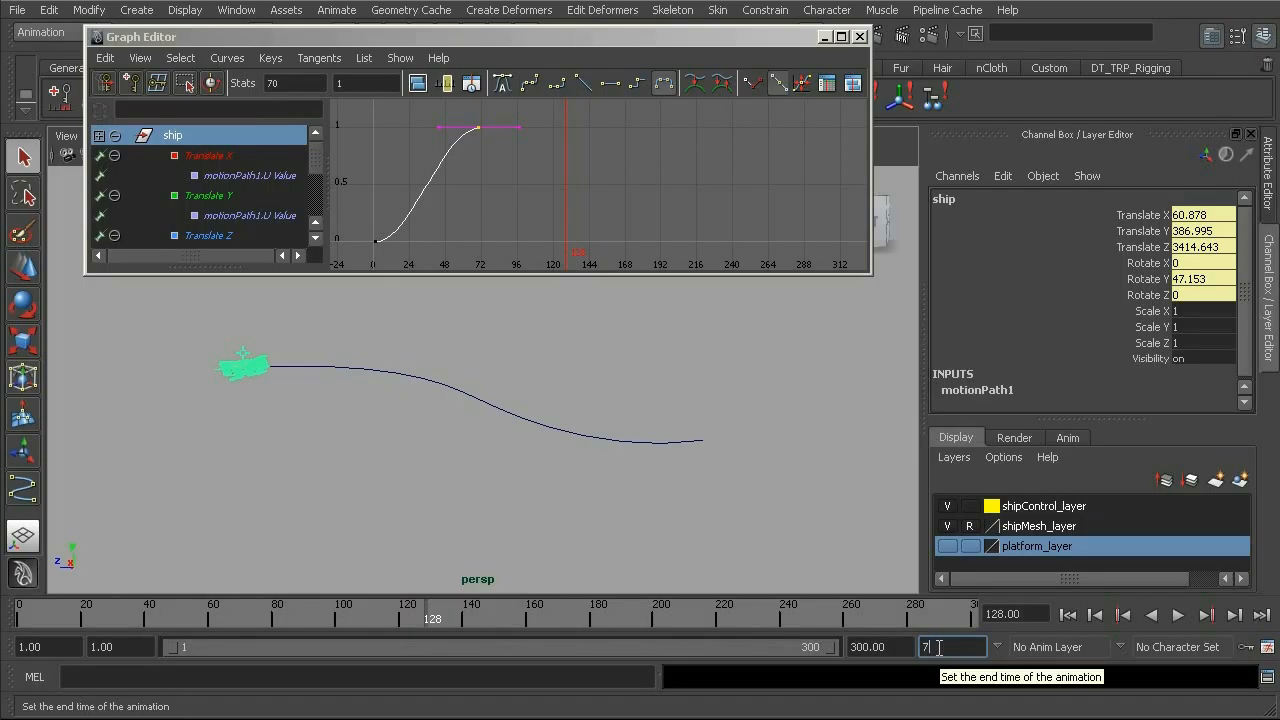
type("0")
key("Return")
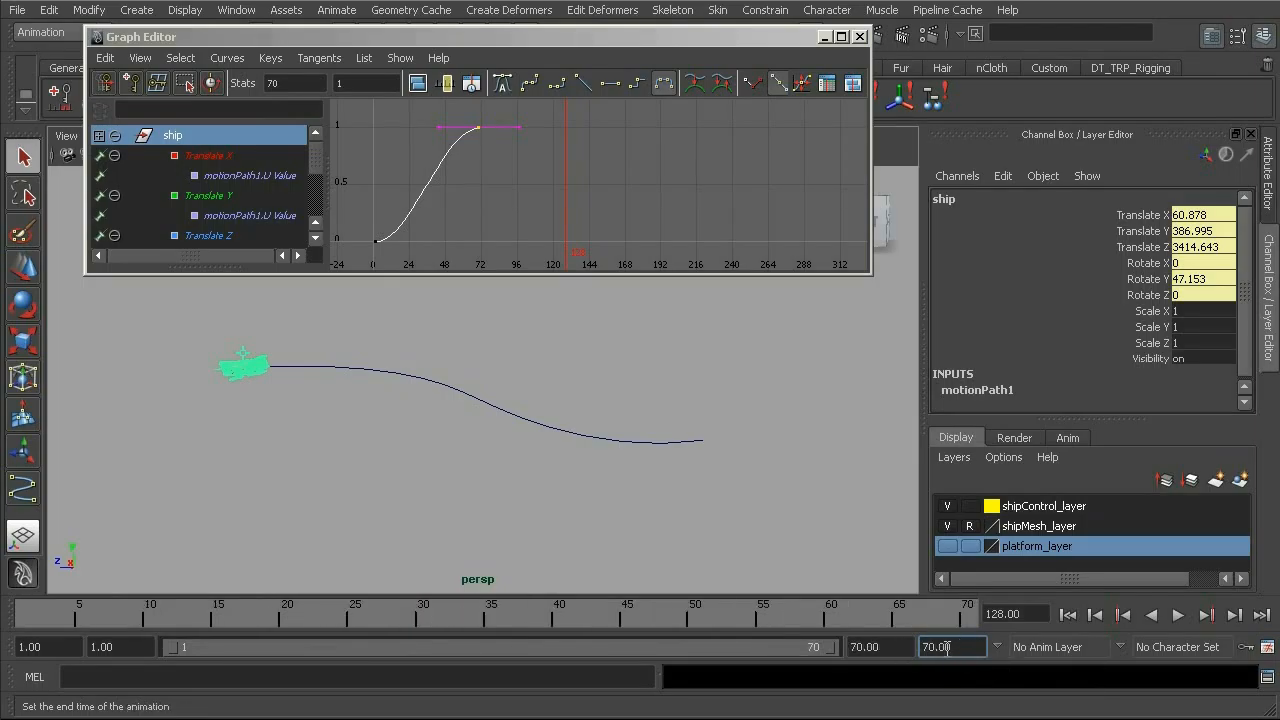
Play the shortened animation from the first frame to check the ship's speed along the path, and stop playback.
left_click(1068, 615)
left_click(1177, 615)
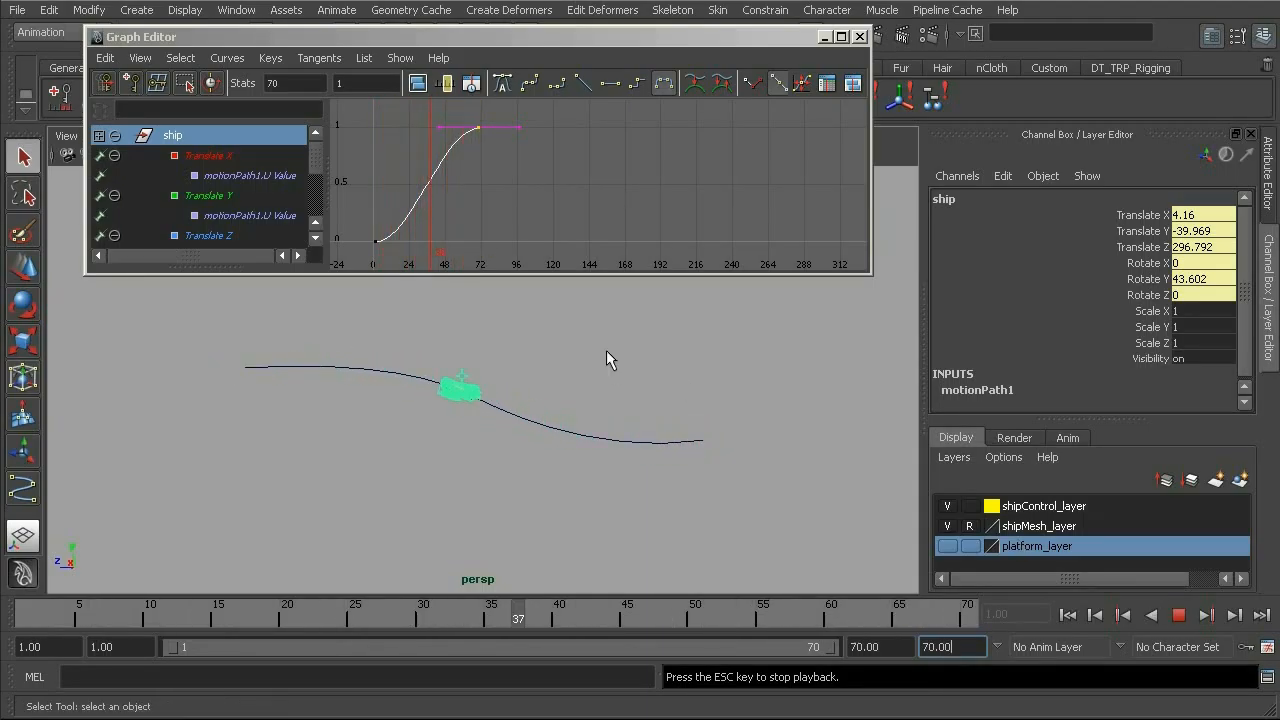
left_click_drag(527, 404, 519, 421, "alt")
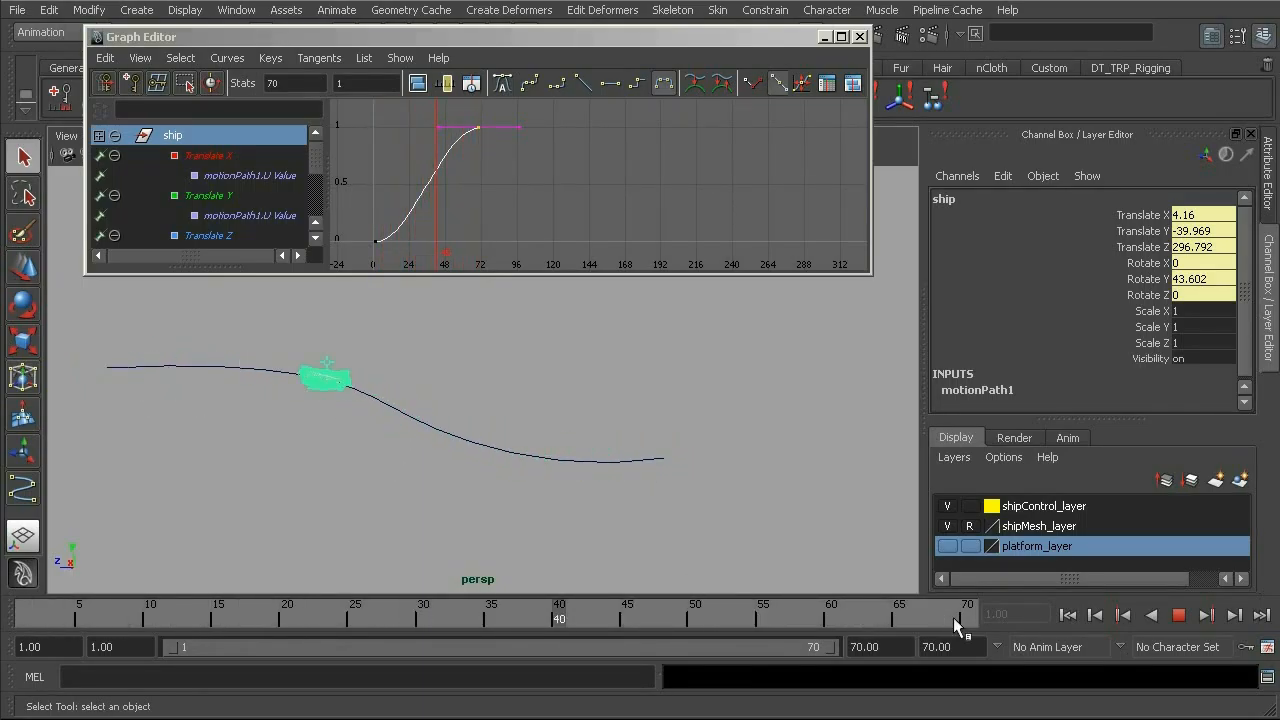
left_click(1179, 616)
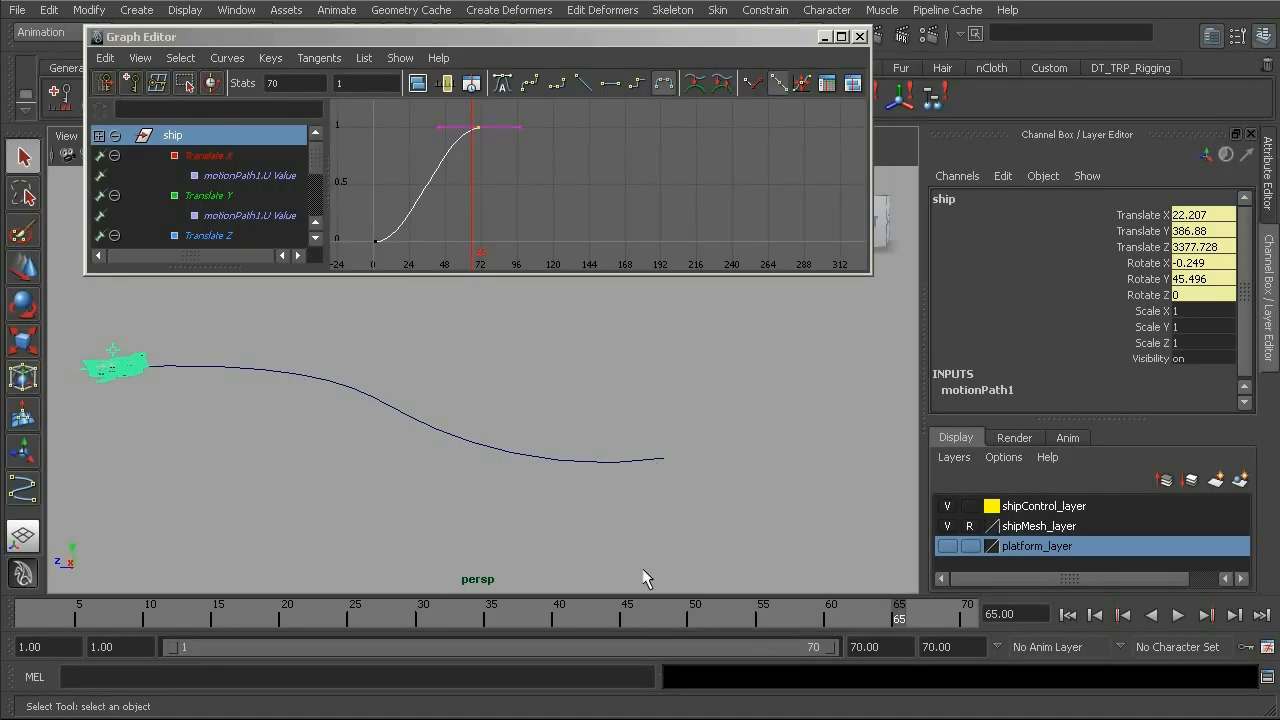
Give the whole motionPath1 U Value curve linear tangents.
left_click_drag(885, 612, 405, 560)
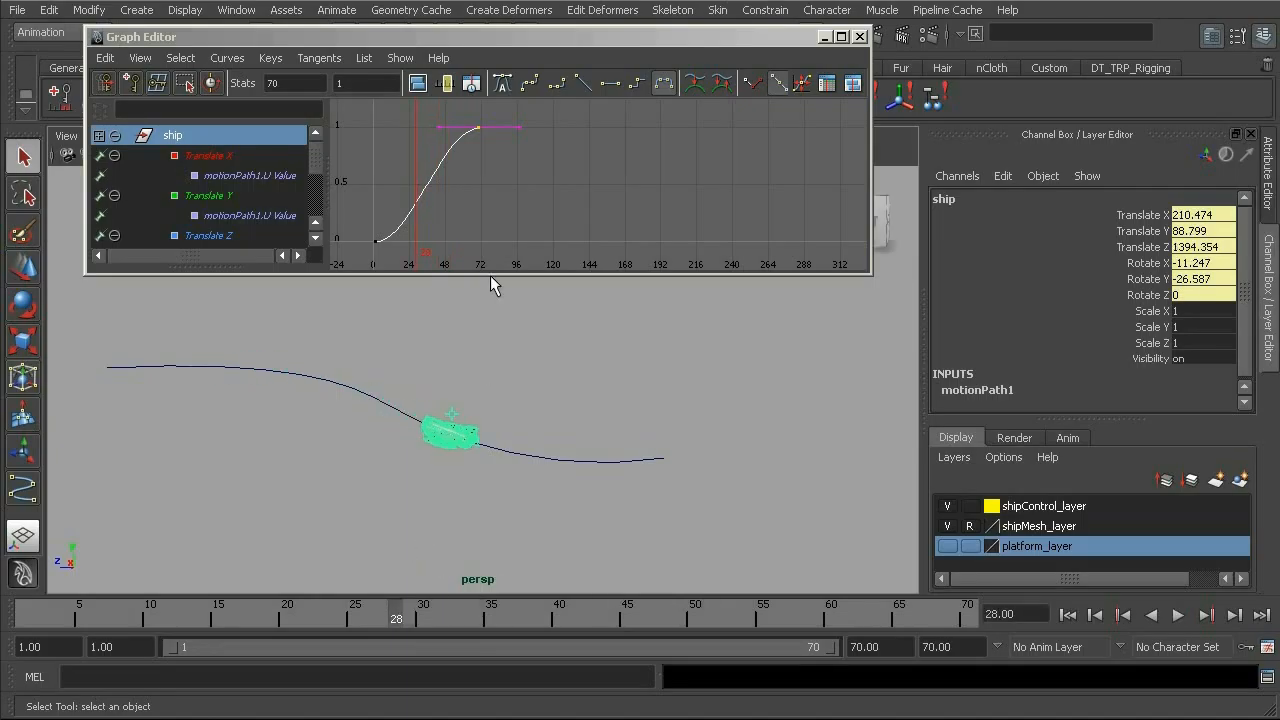
left_click(433, 165)
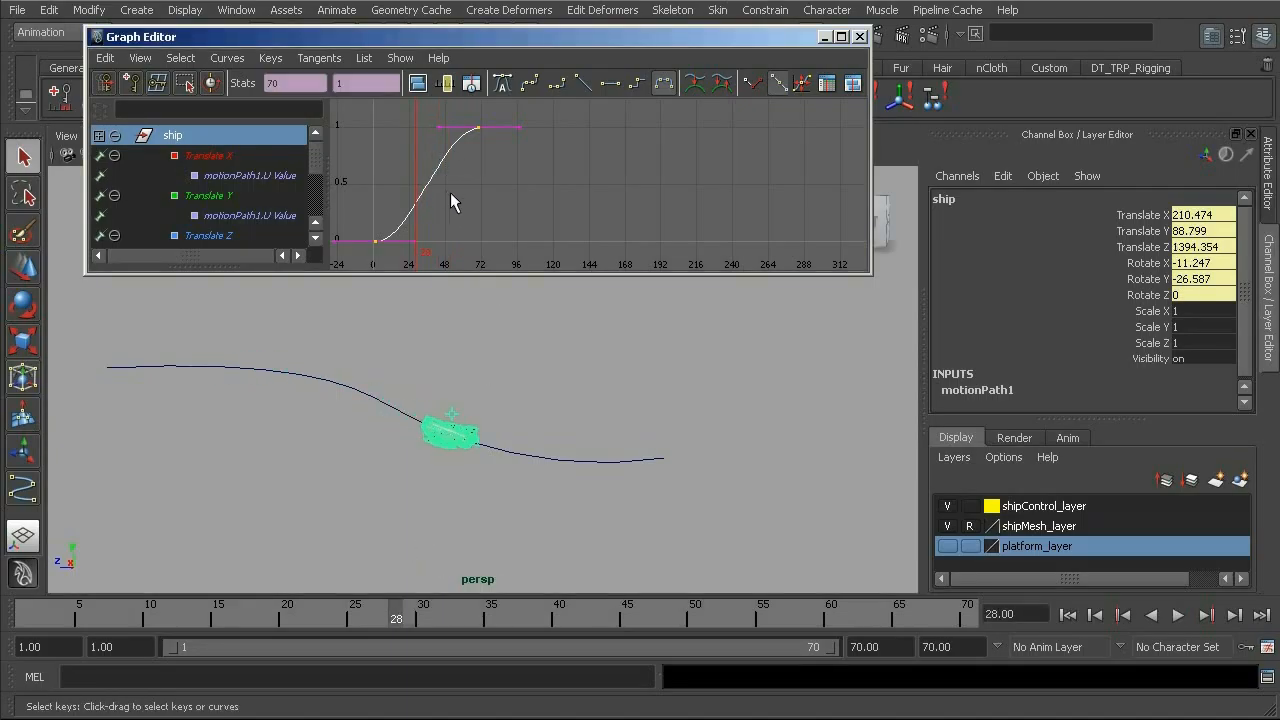
left_click(584, 84)
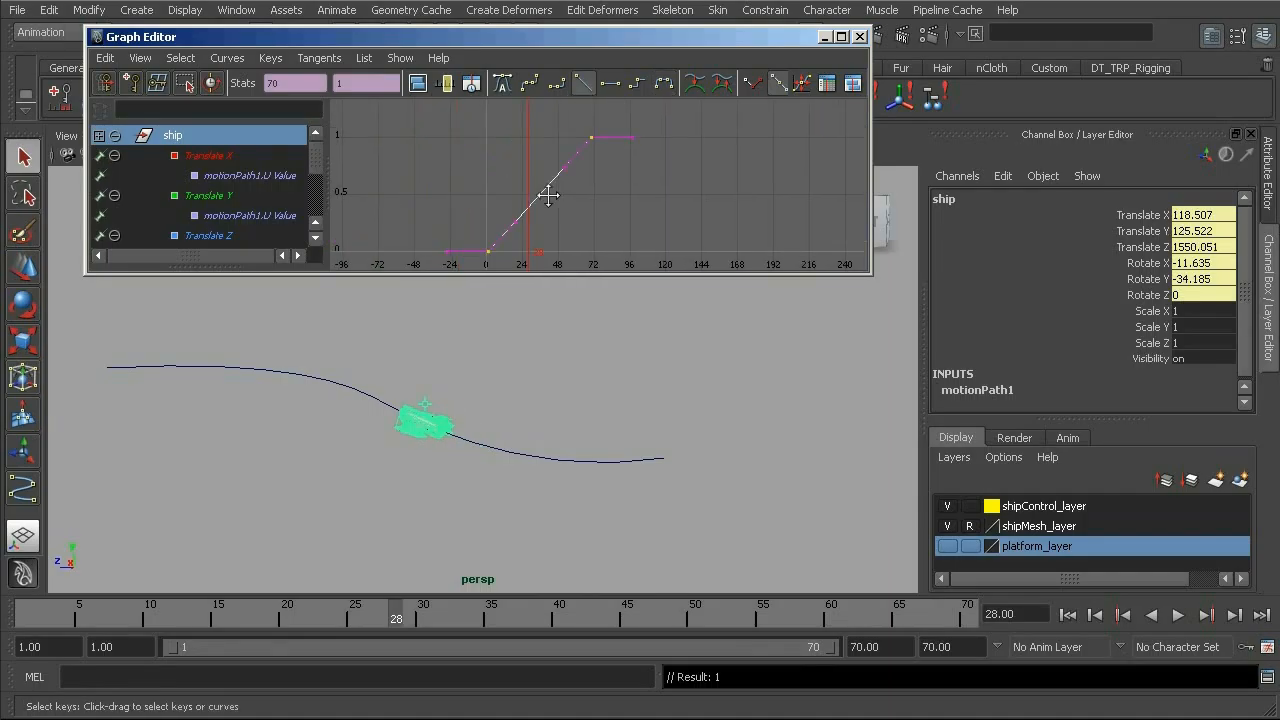
key("f")
scroll(660, 200, "down", 5)
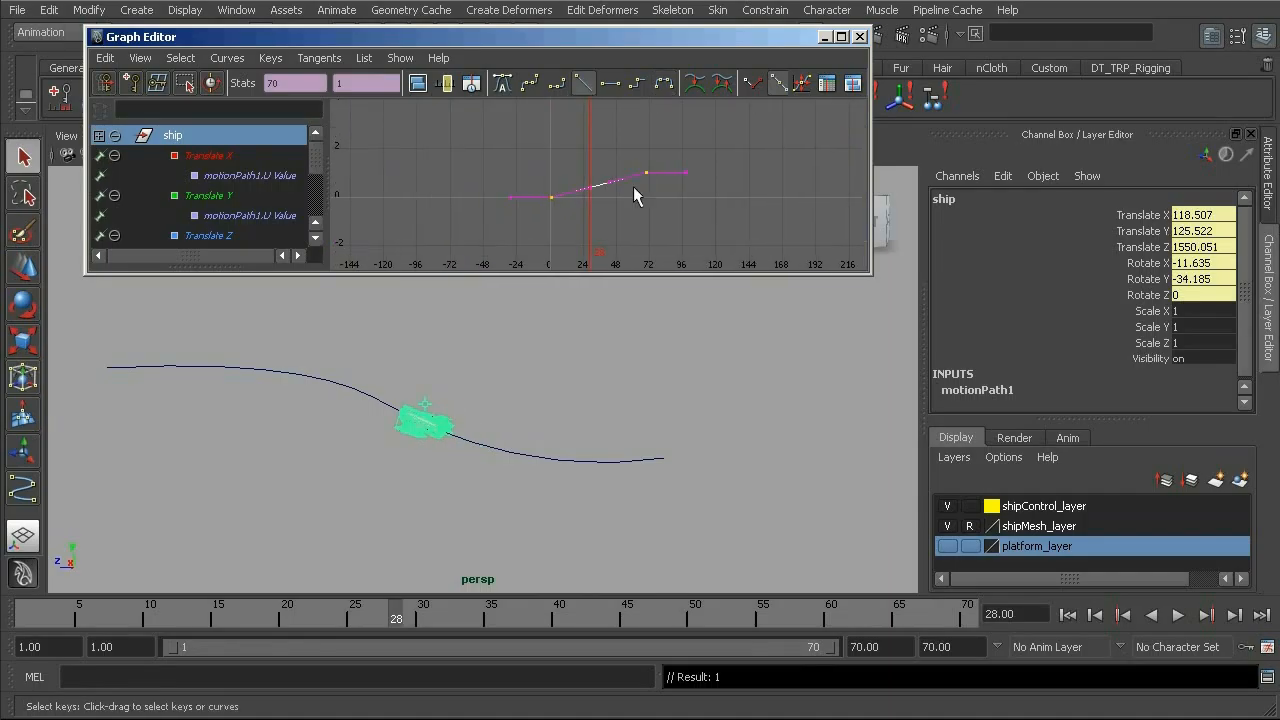
Scrub back to frame 9 and play the animation to check the constant-speed motion, and stop playback.
left_click_drag(400, 600, 131, 611)
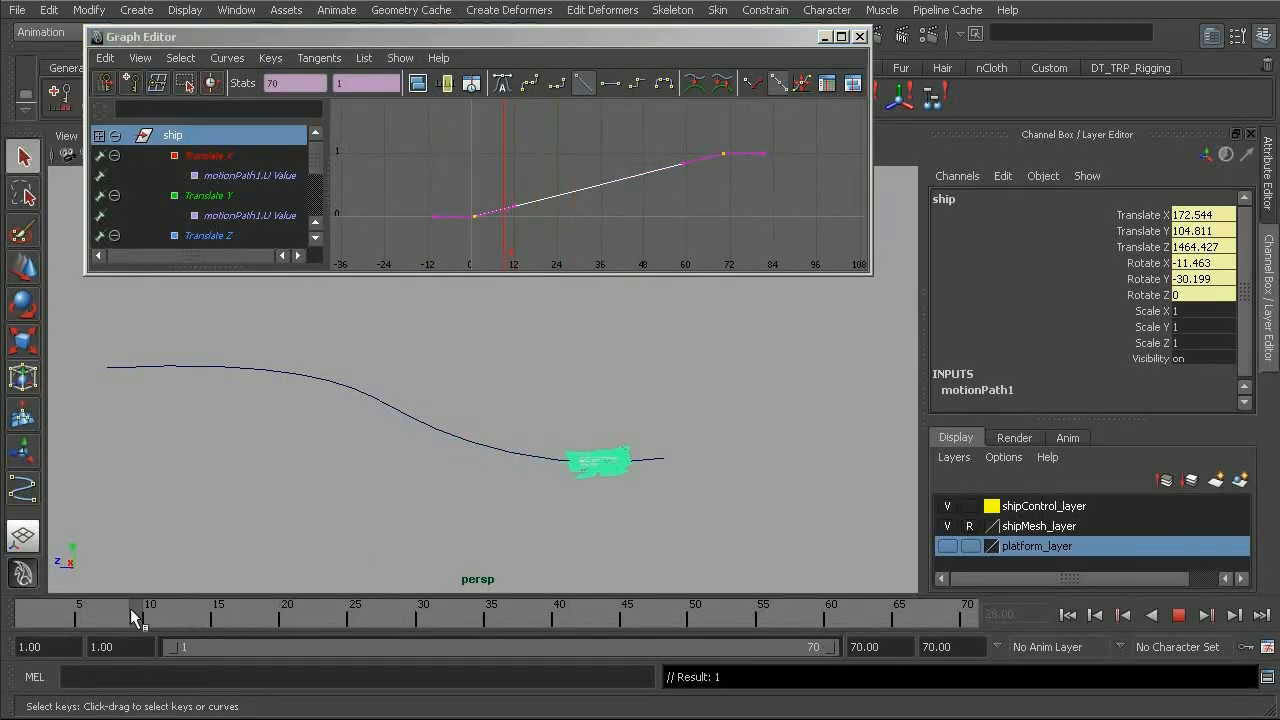
left_click(1177, 615)
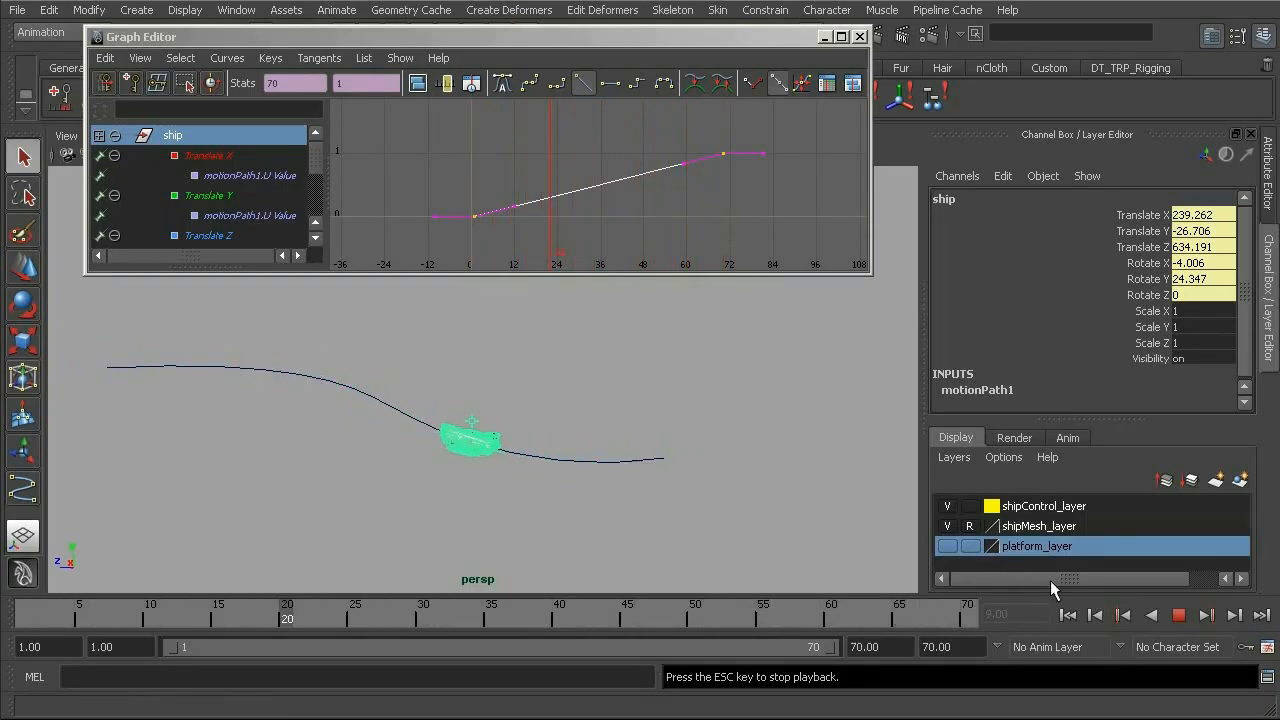
left_click(1178, 615)
Go to frame 18 and enable Bank in the motionPath1 attributes of the ship control.
left_click_drag(351, 609, 259, 590)
left_click_drag(470, 396, 409, 427, "alt")
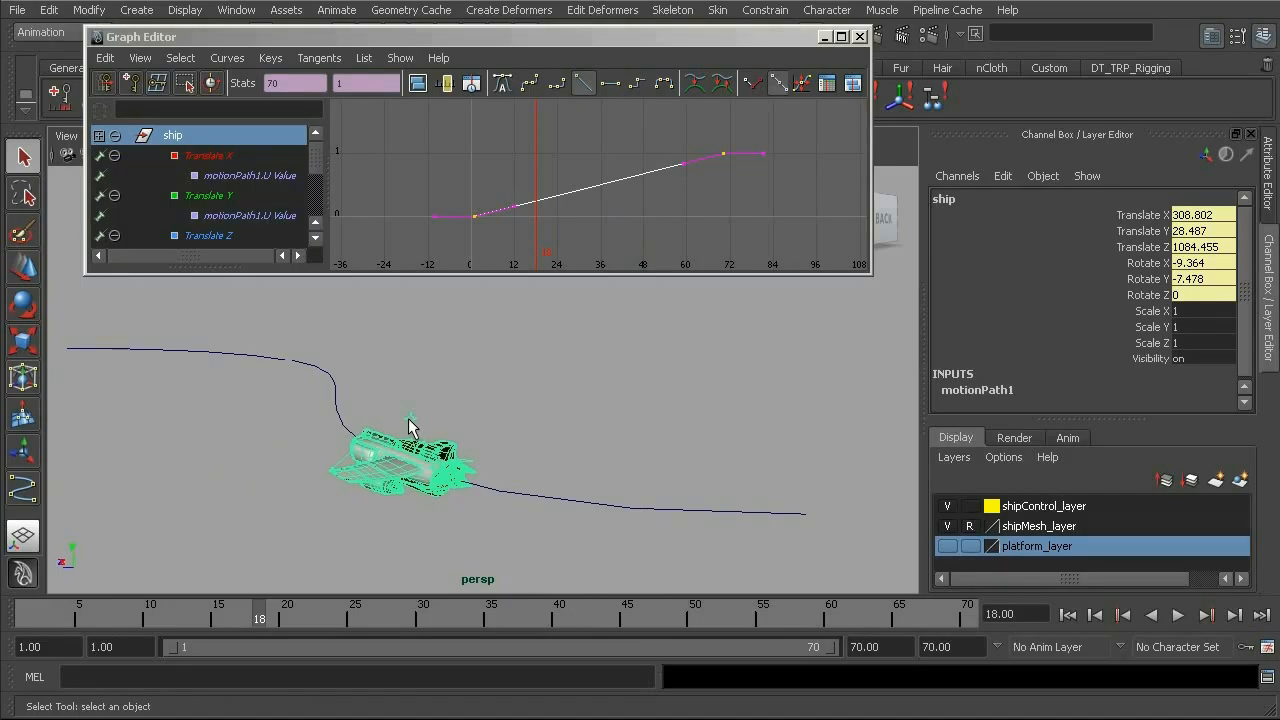
left_click(409, 420)
middle_click_drag(453, 381, 467, 375, "alt")
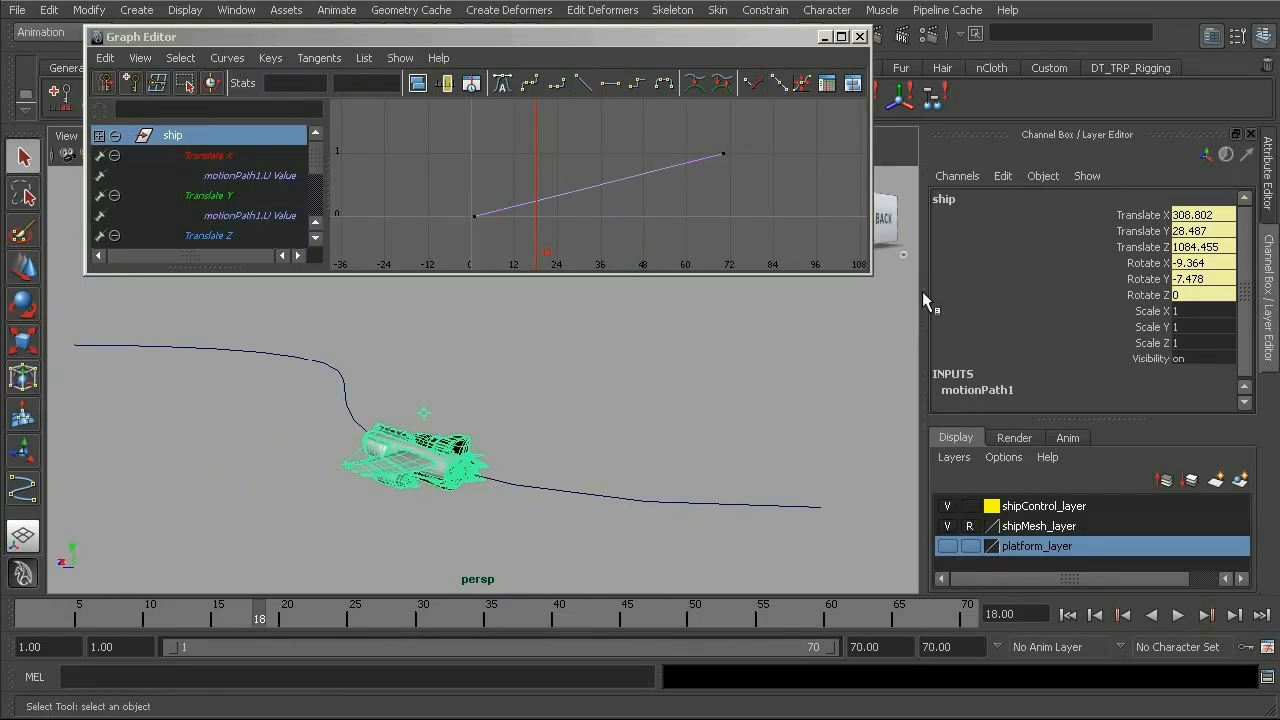
middle_click_drag(638, 400, 668, 395, "alt")
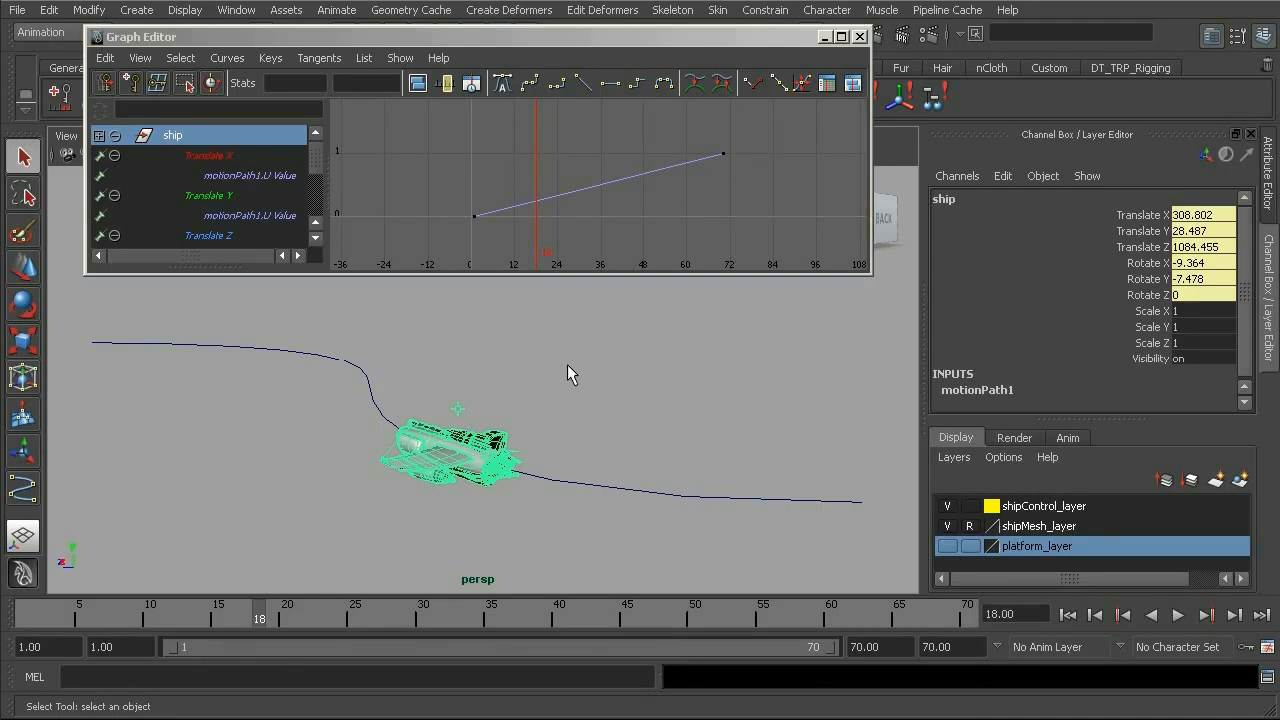
key("ctrl+a")
left_click(1275, 178)
left_click(1274, 182)
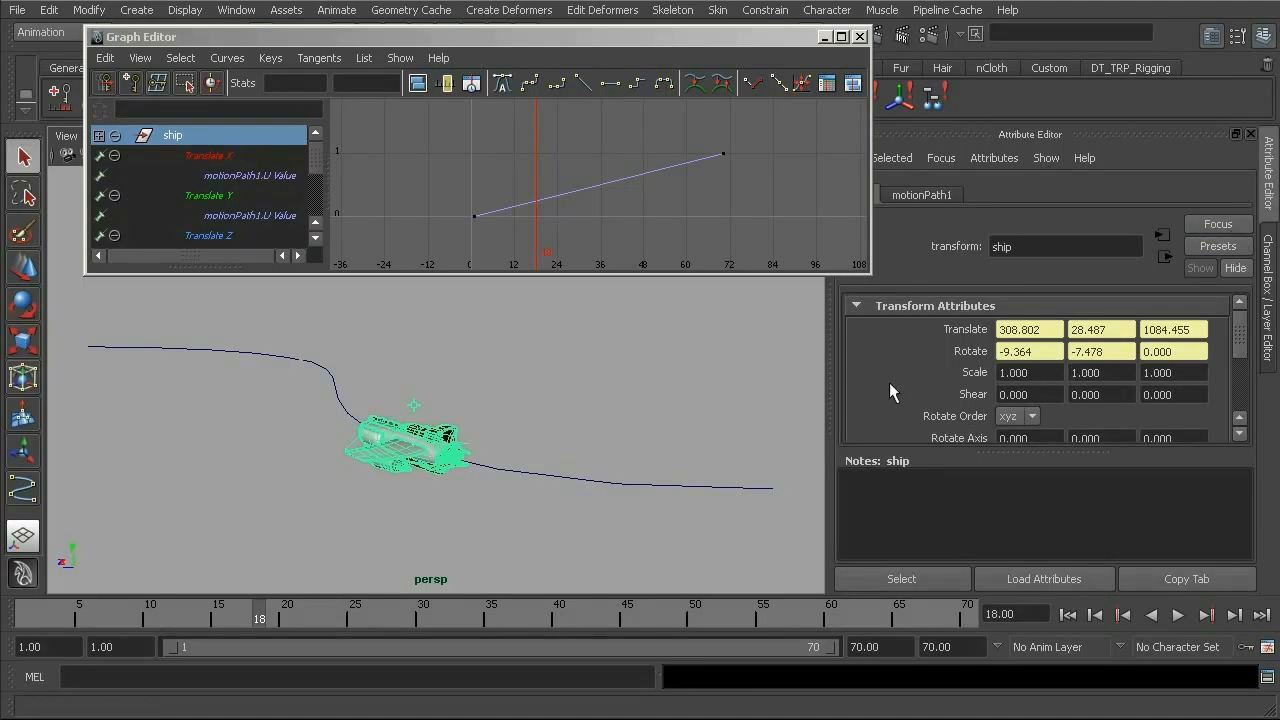
left_click(930, 196)
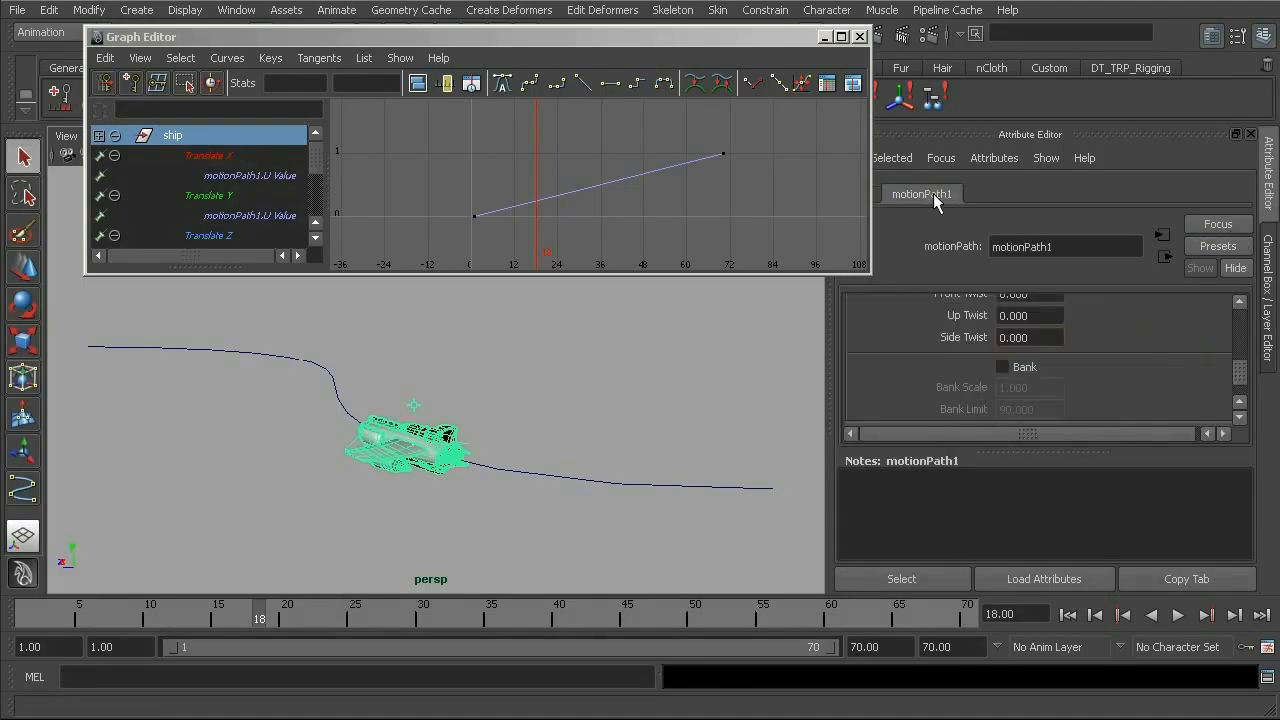
mouse_move(1240, 380)
left_mouse_down()
mouse_move(1240, 358)
mouse_move(1238, 384)
left_mouse_up()
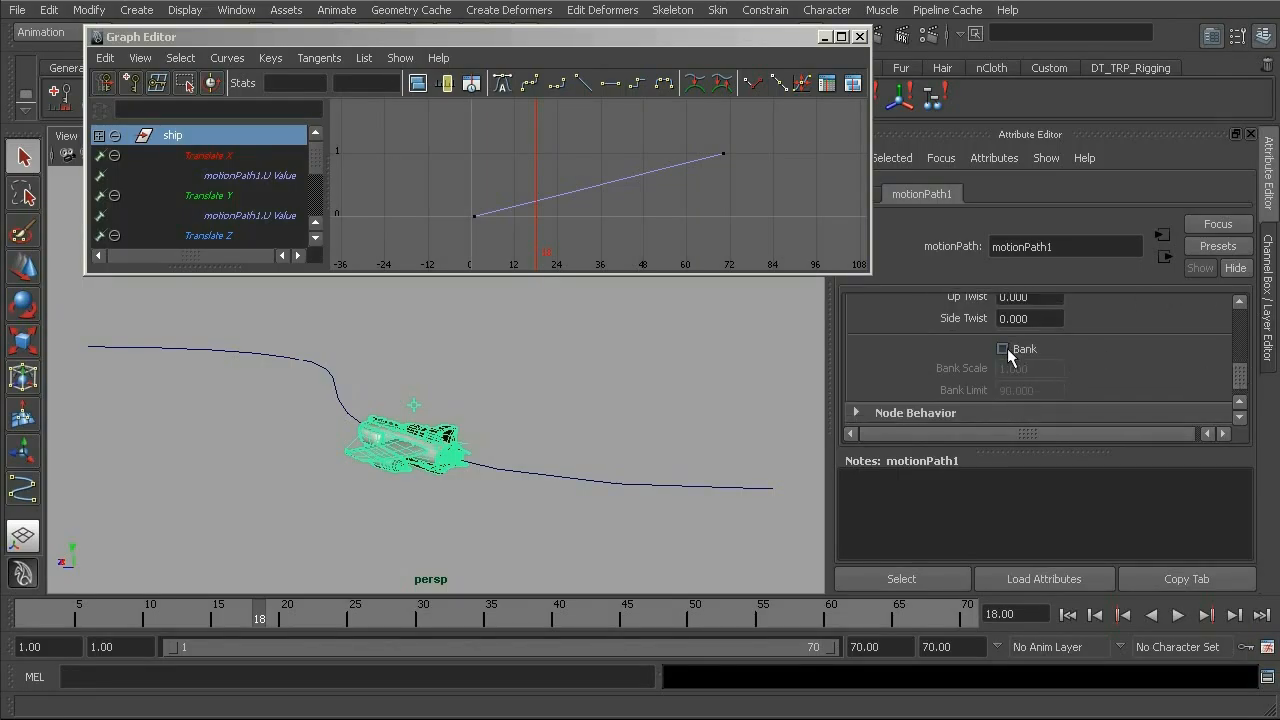
View the ship from behind and scrub through the first 19 frames to examine how it banks into the turn.
left_click_drag(485, 478, 476, 505, "alt")
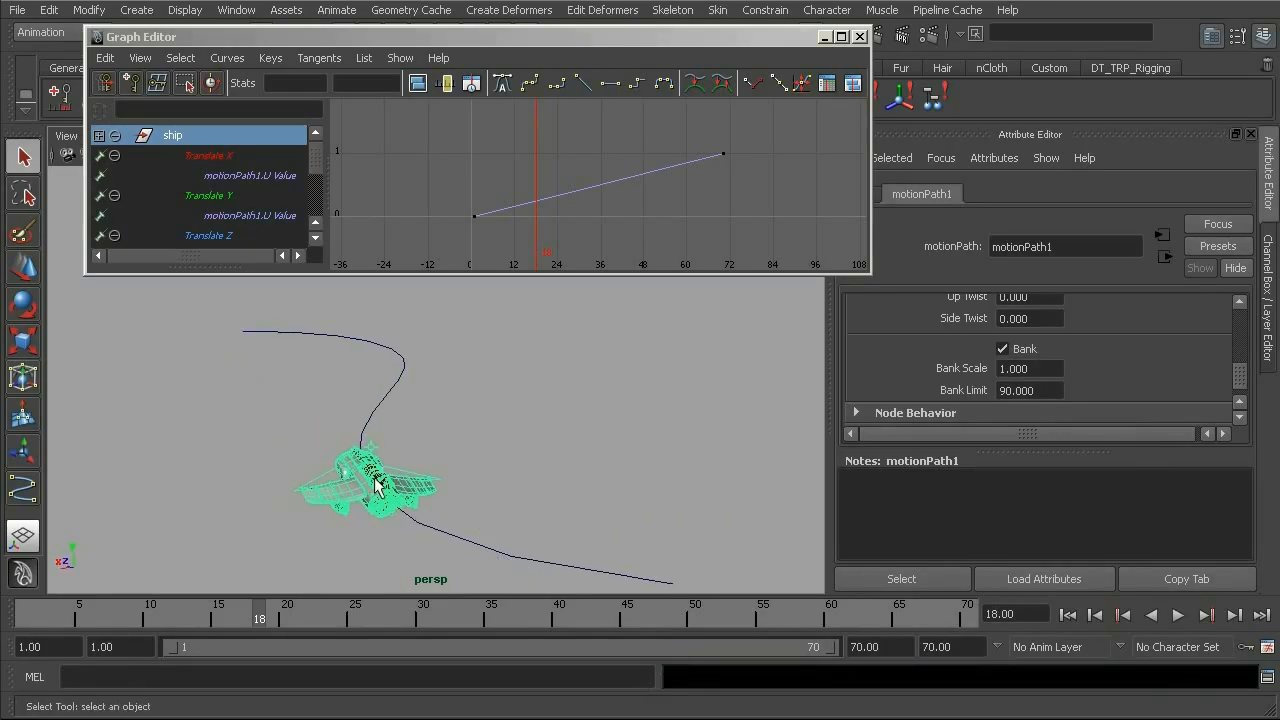
left_click_drag(366, 524, 316, 503, "alt")
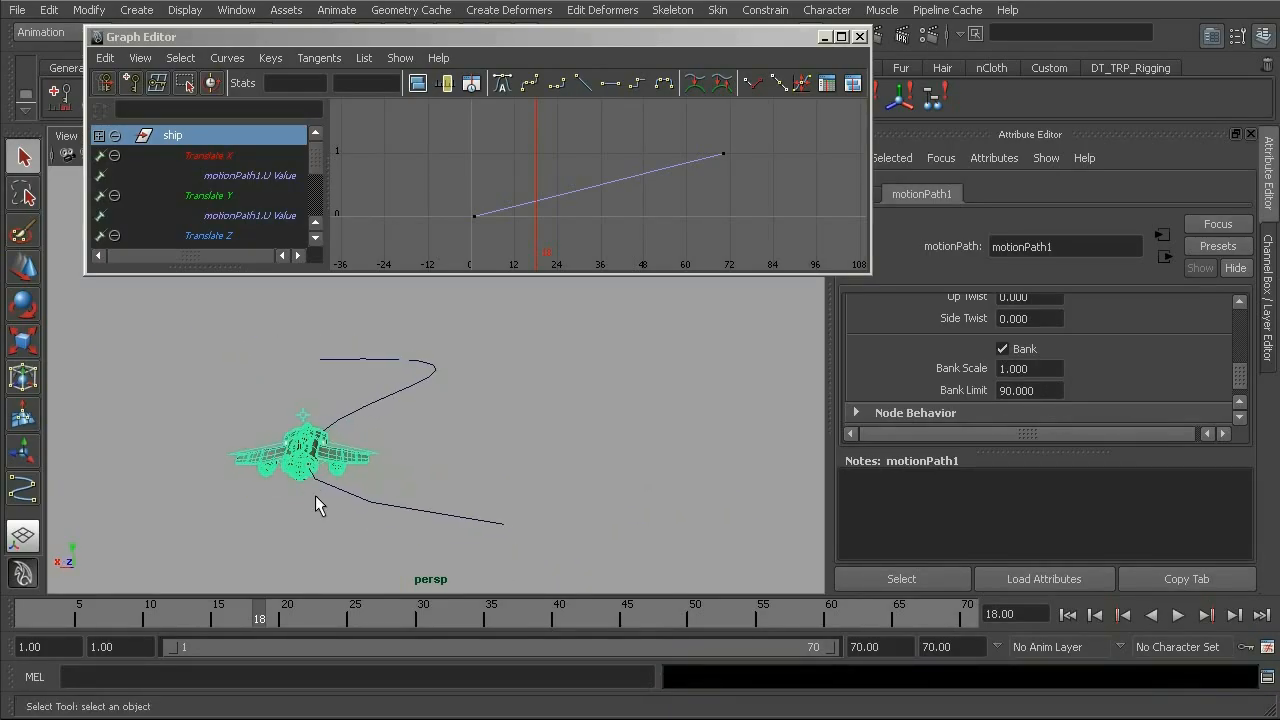
mouse_move(222, 615)
left_mouse_down()
mouse_move(103, 615)
mouse_move(218, 617)
left_mouse_up()
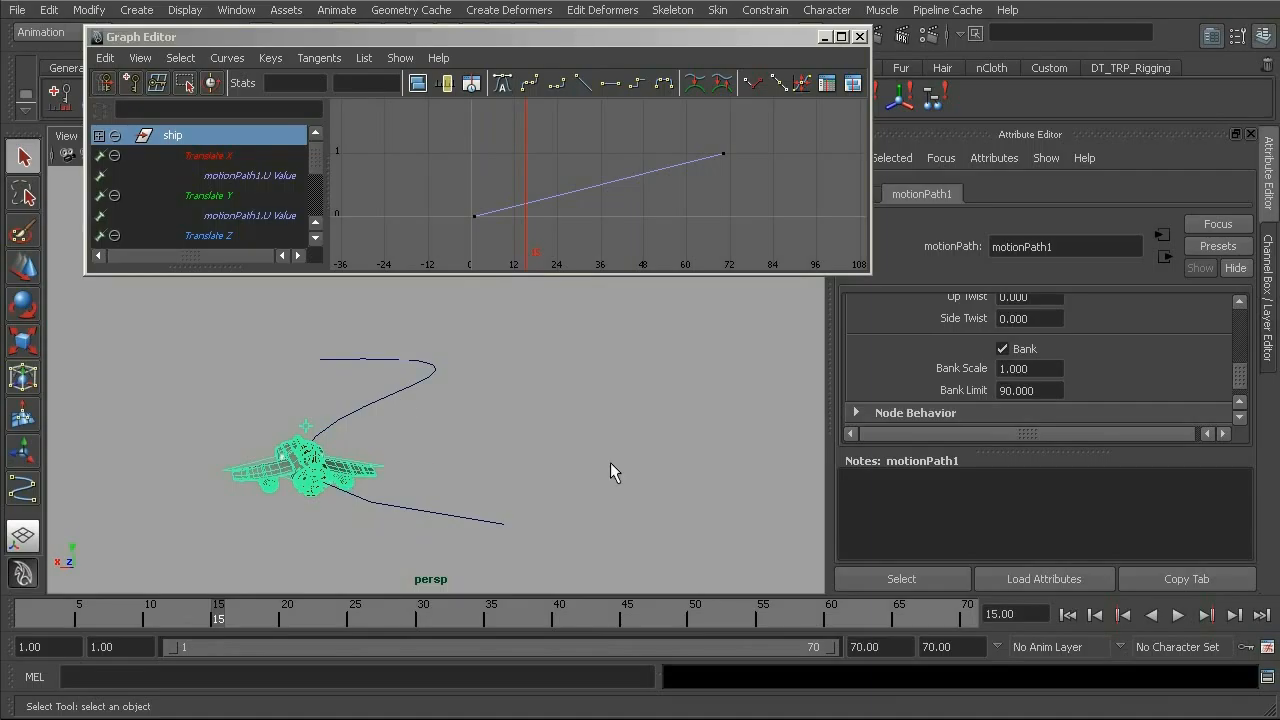
left_click_drag(106, 620, 268, 627)
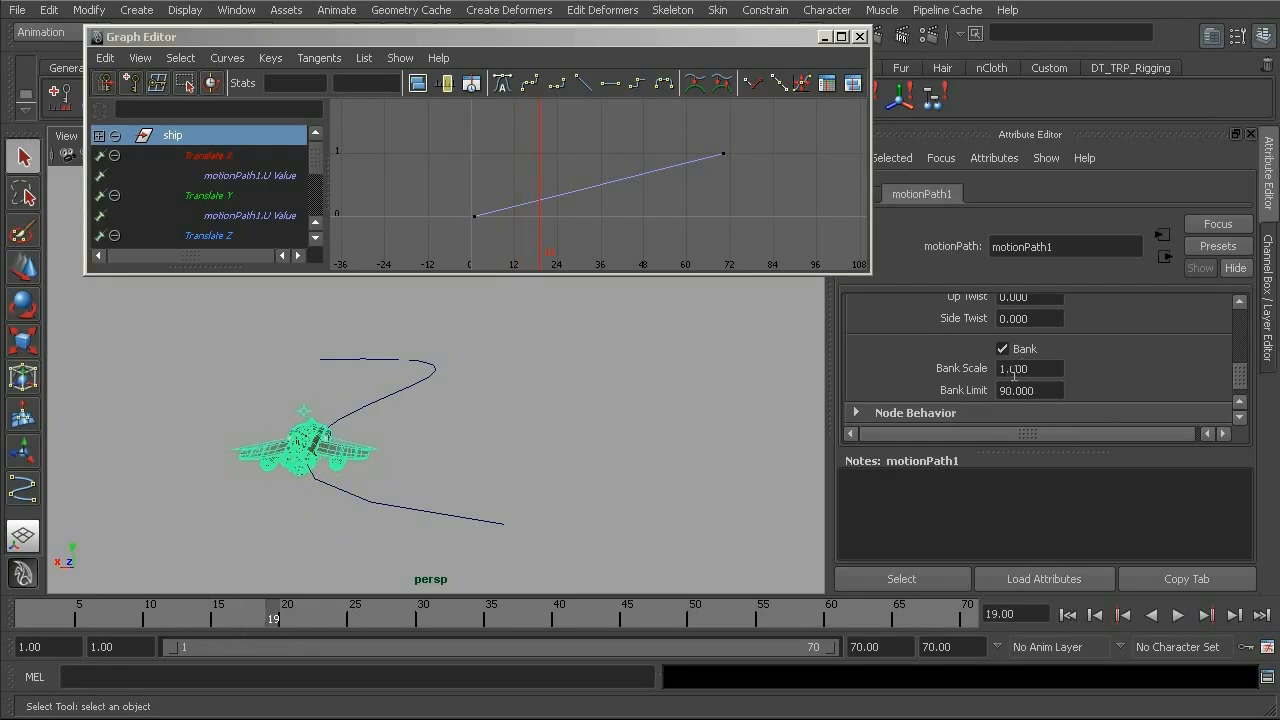
Set the Bank Scale of motionPath1 to 5.
left_click_drag(1241, 369, 1241, 375)
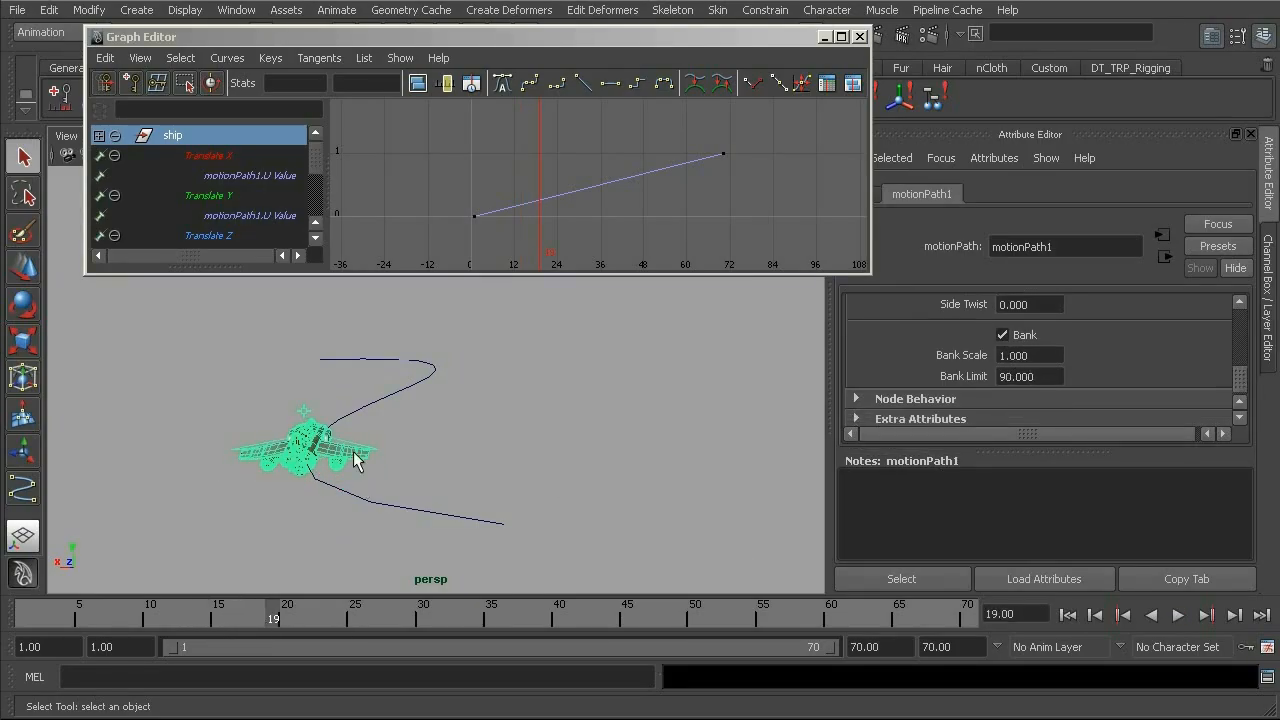
mouse_move(267, 616)
left_mouse_down()
mouse_move(80, 615)
mouse_move(514, 609)
mouse_move(273, 612)
left_mouse_up()
left_click(1028, 356)
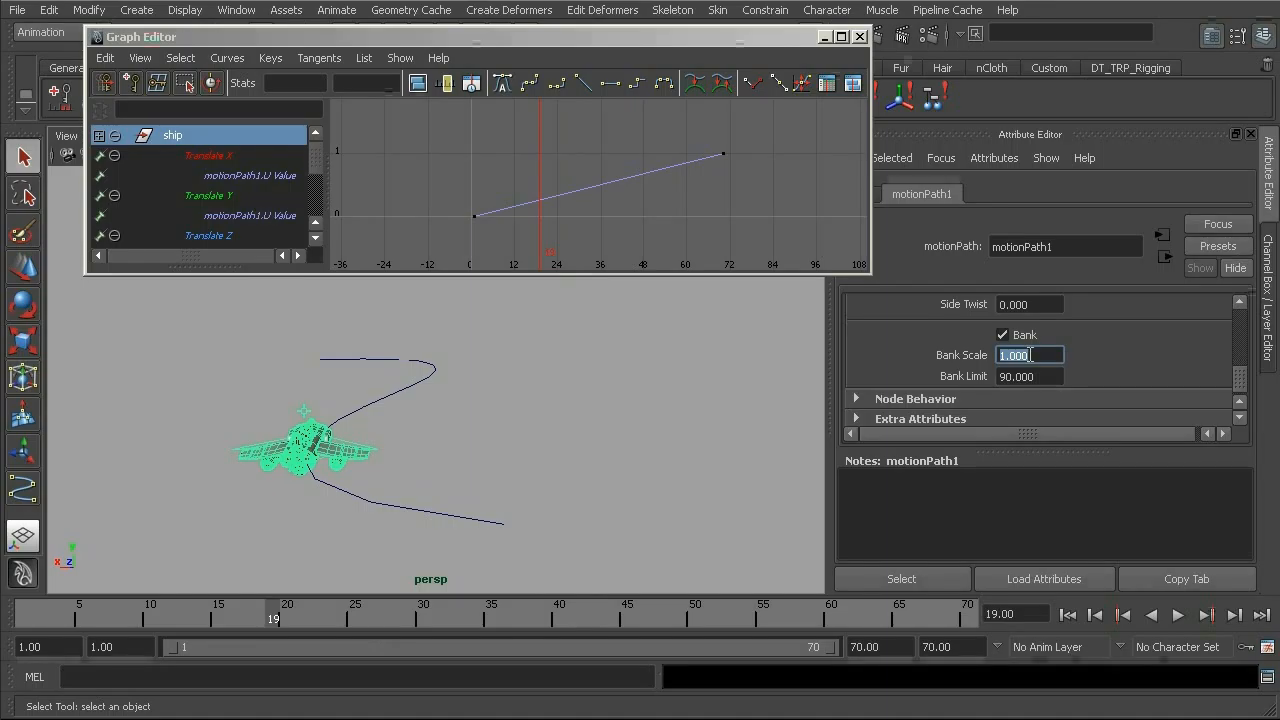
type("5")
key("Return")
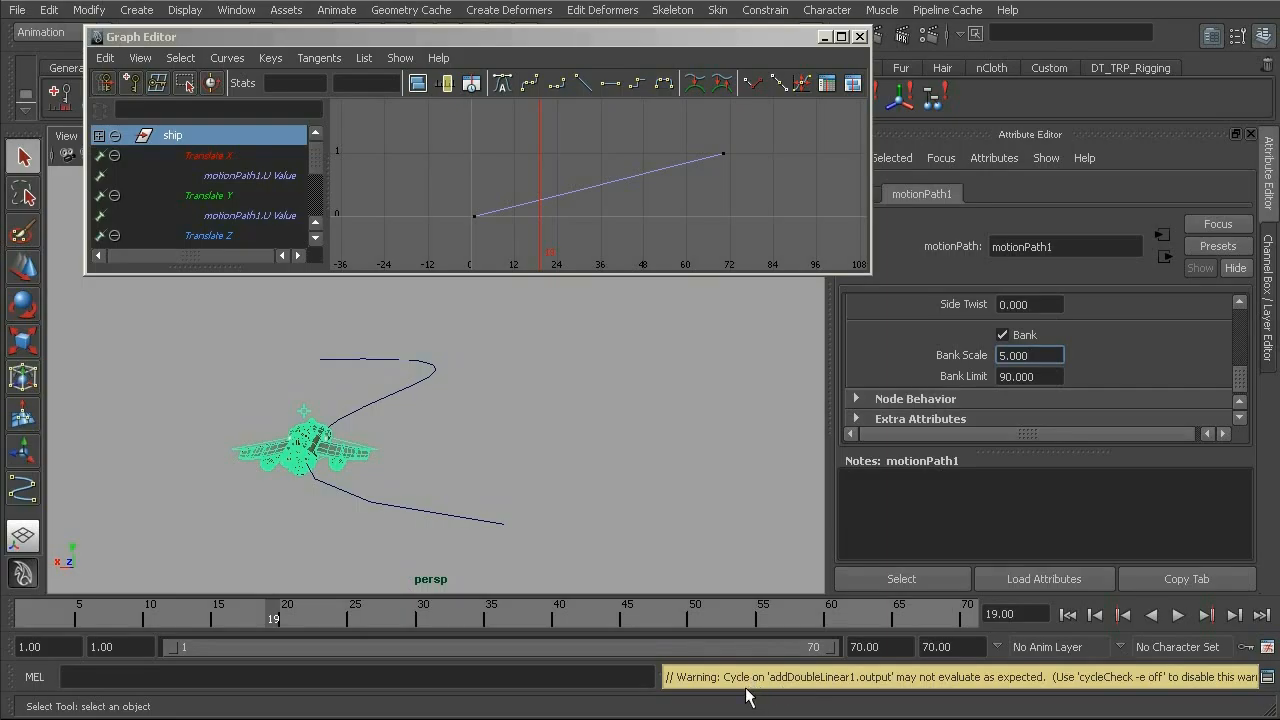
Scrub back to frame 10 and orbit around the ship to examine its banking along the curve.
left_click_drag(311, 634, 246, 614)
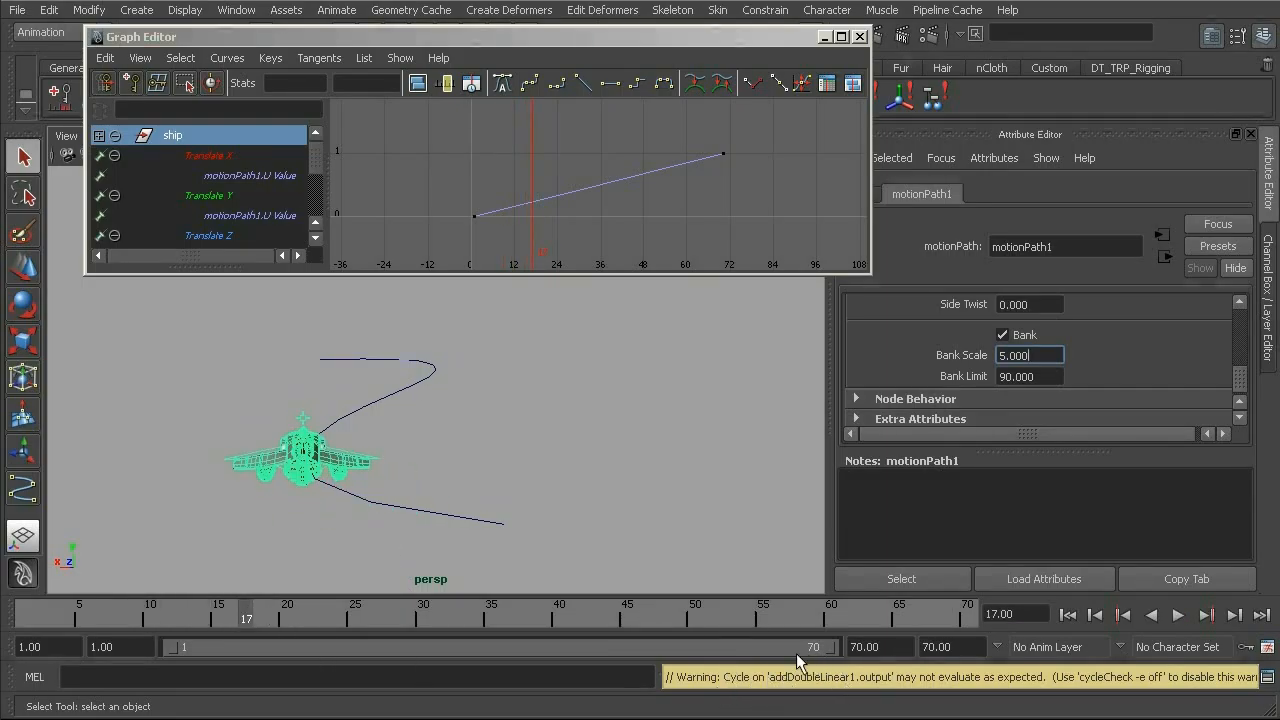
left_click_drag(251, 609, 150, 529)
left_click_drag(314, 434, 374, 457, "alt")
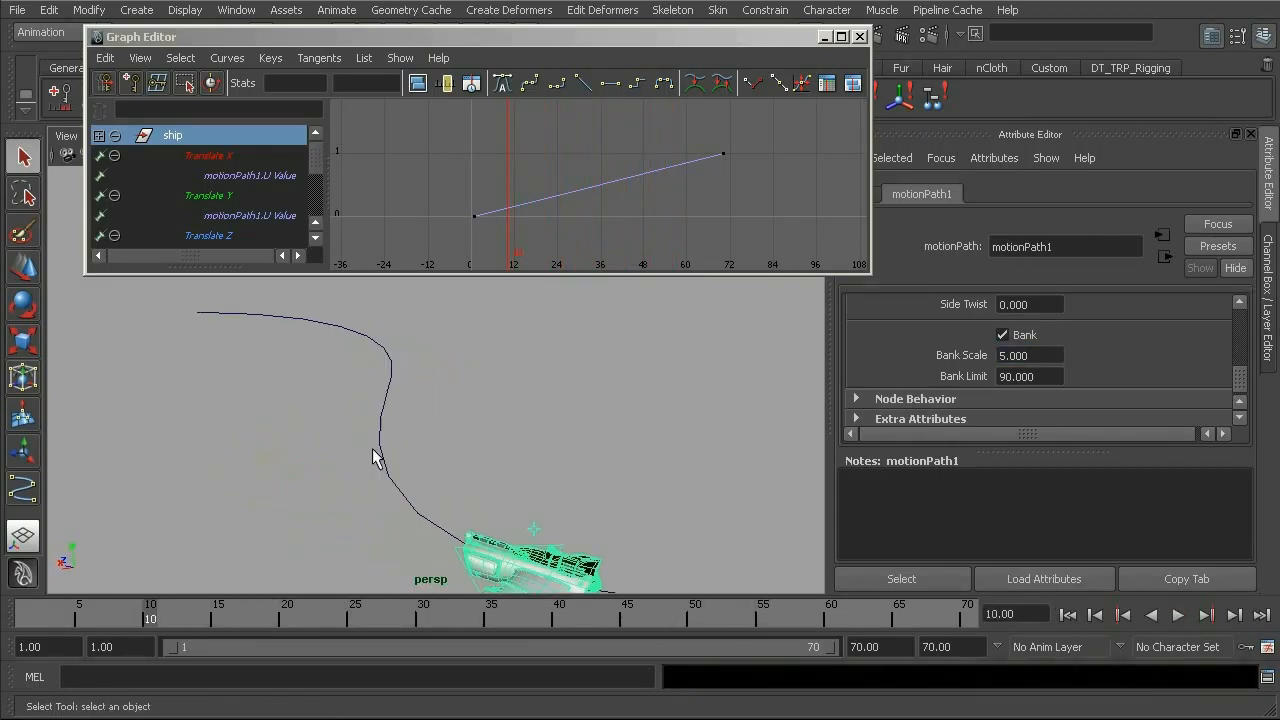
middle_click_drag(446, 495, 372, 415, "alt")
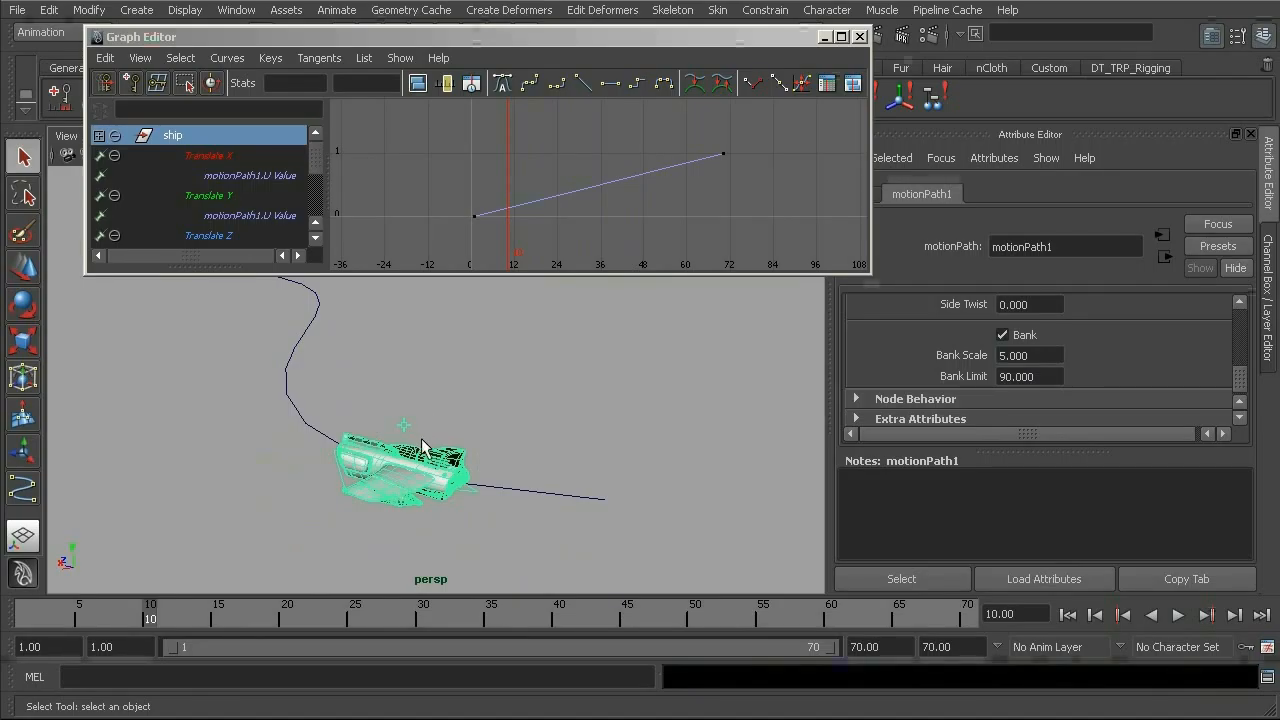
Expand the ship's motionPath1 input among its channels to reach the Front, Up and Side Twist attributes.
scroll(1240, 376, "up", 2)
scroll(1240, 376, "up", 1)
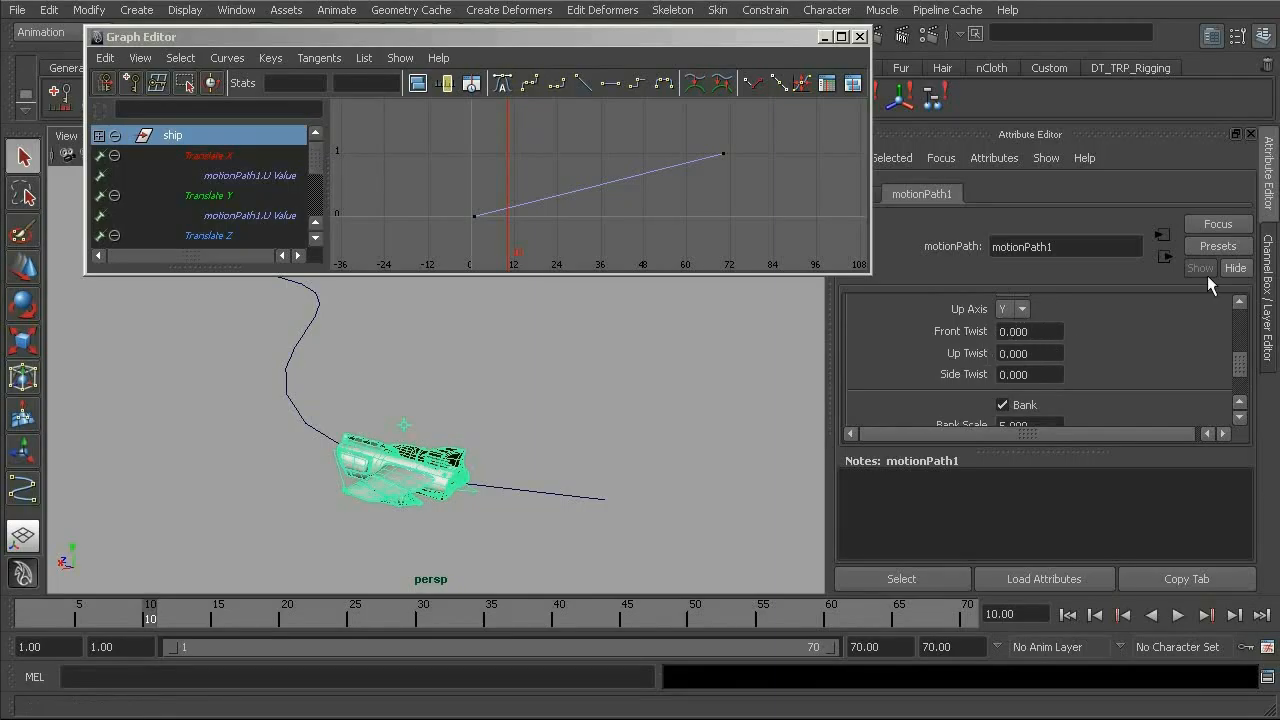
left_click(1268, 272)
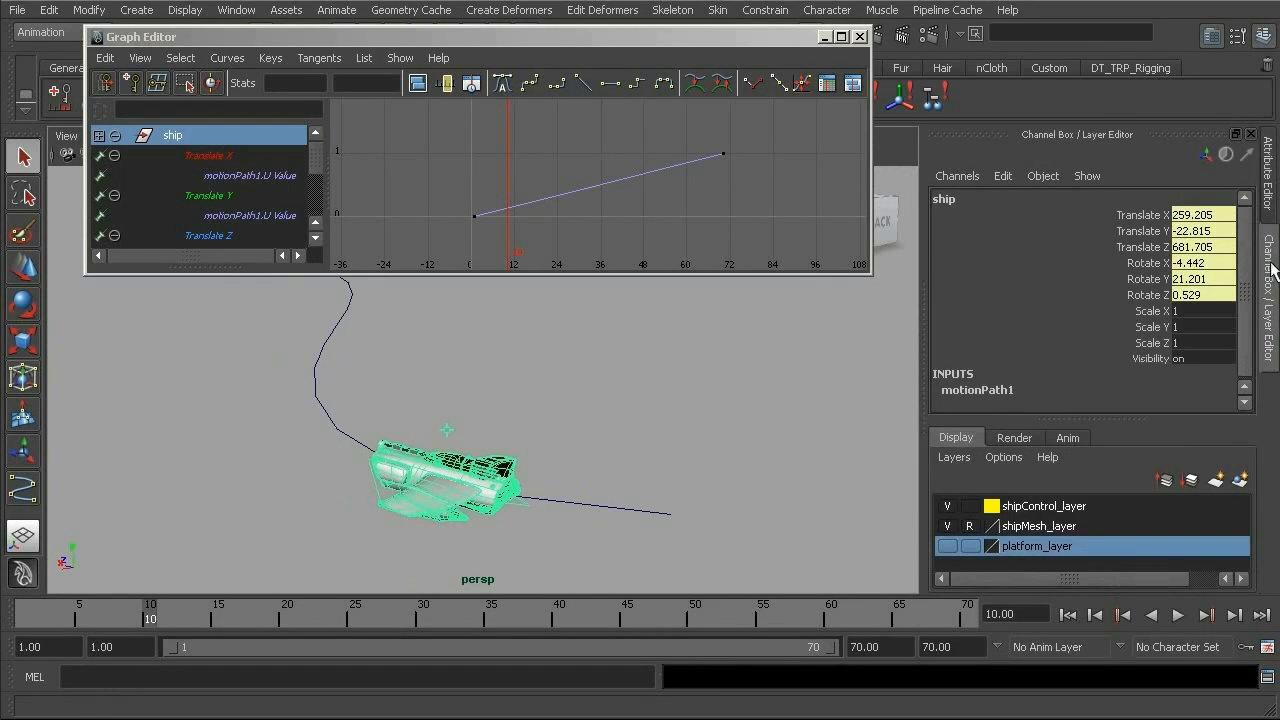
left_click(977, 392)
left_click_drag(1246, 276, 1240, 342)
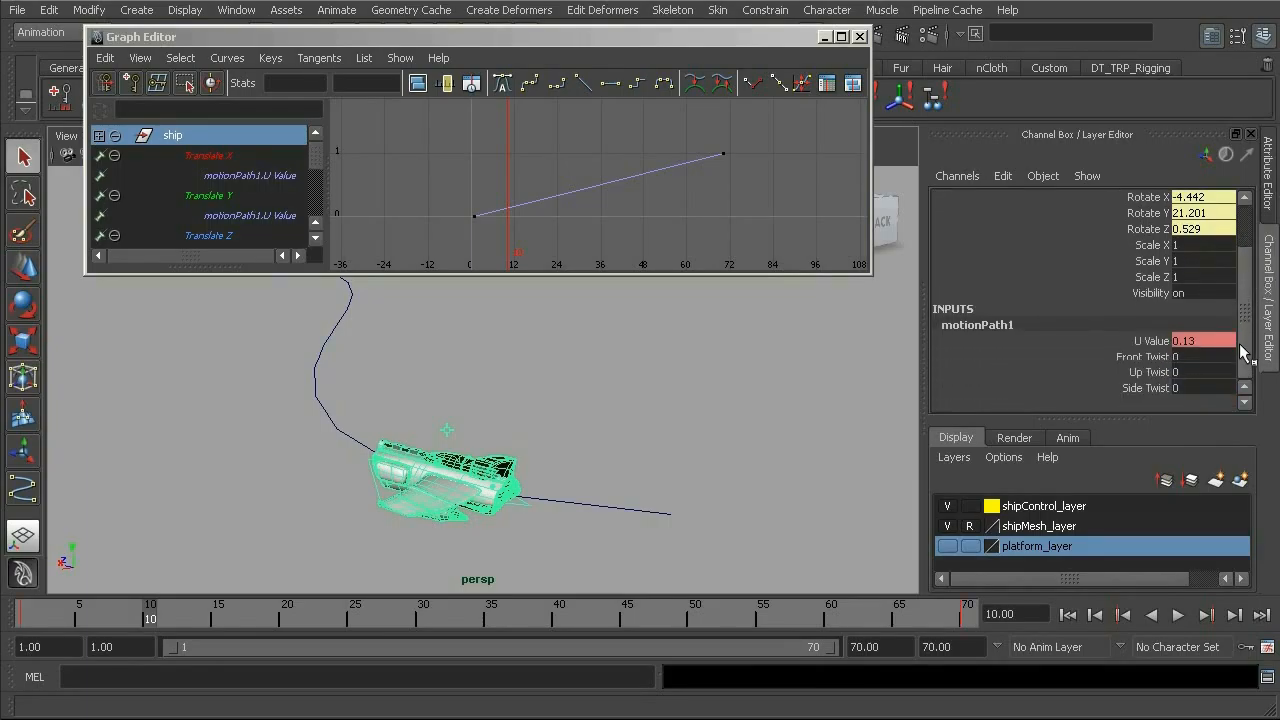
Try changing the Side Twist, Up Twist and Front Twist of motionPath1 on the ship, undoing the changes.
left_click(1140, 388)
middle_click_drag(717, 416, 654, 417)
key("ctrl+z")
left_click(1150, 372)
key("ctrl+z")
left_click(1140, 357)
middle_click_drag(483, 478, 405, 475)
middle_click_drag(666, 491, 603, 448)
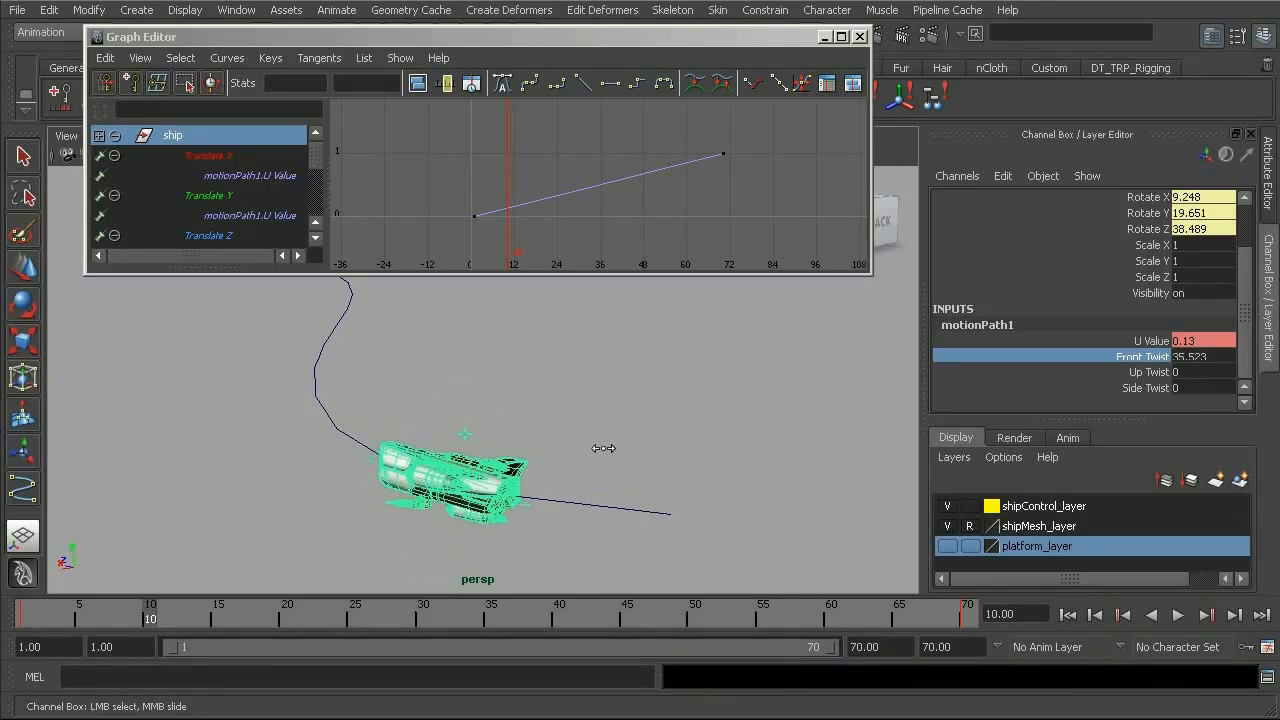
key("ctrl+z")
key("ctrl+z")
key("ctrl+z")
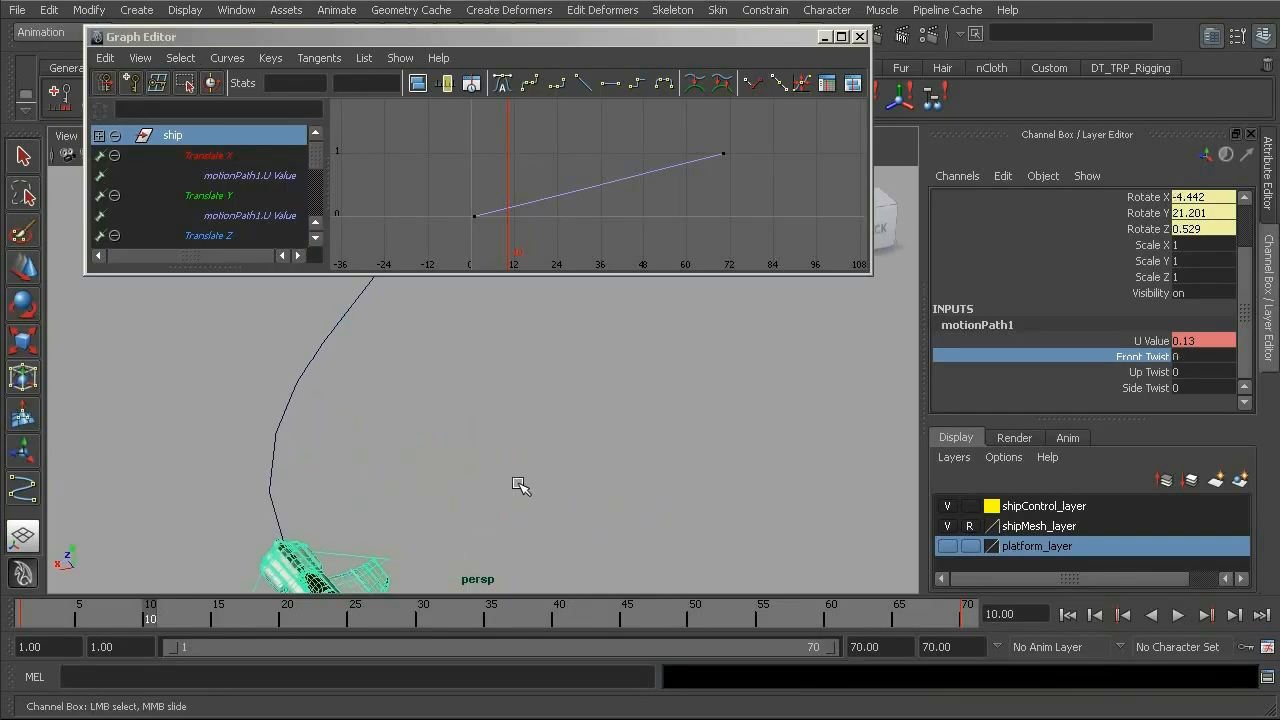
Go to frame 1 and key the Front Twist of motionPath1 at 0.
middle_click_drag(519, 484, 522, 417, "alt")
left_click_drag(112, 624, 29, 620)
middle_click_drag(320, 543, 441, 445, "alt")
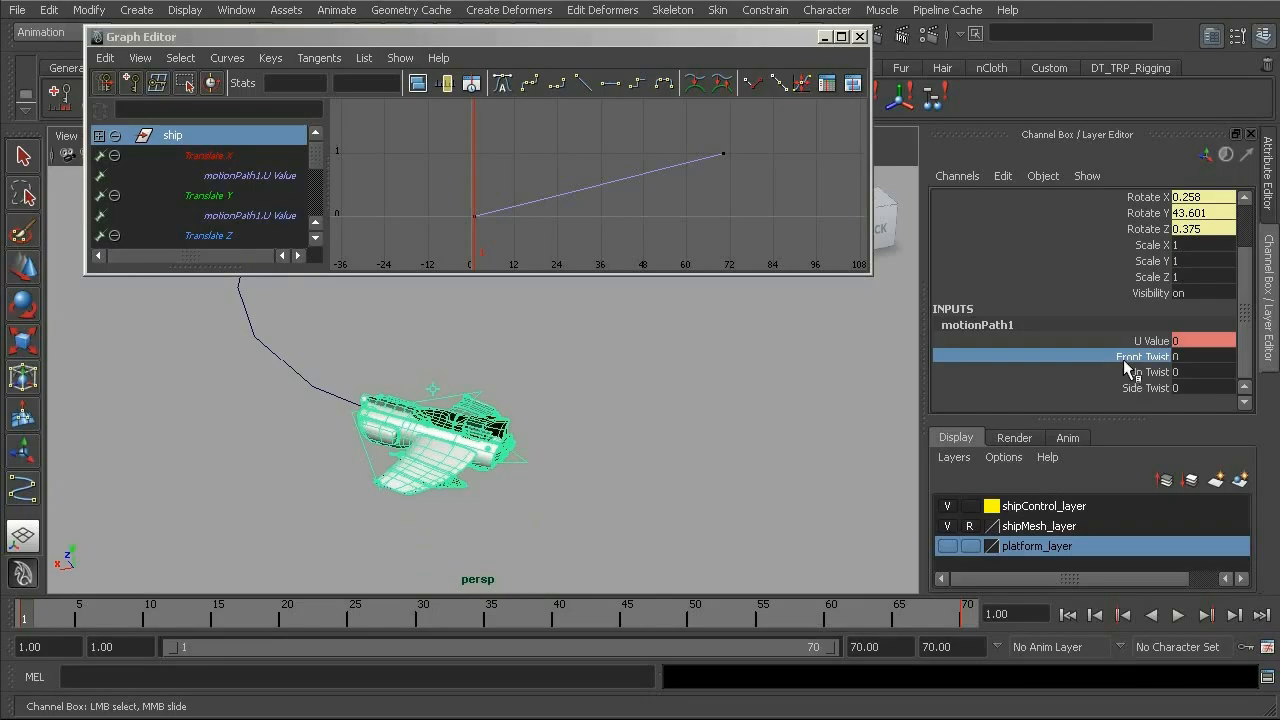
right_click(1127, 365)
left_click(1152, 392)
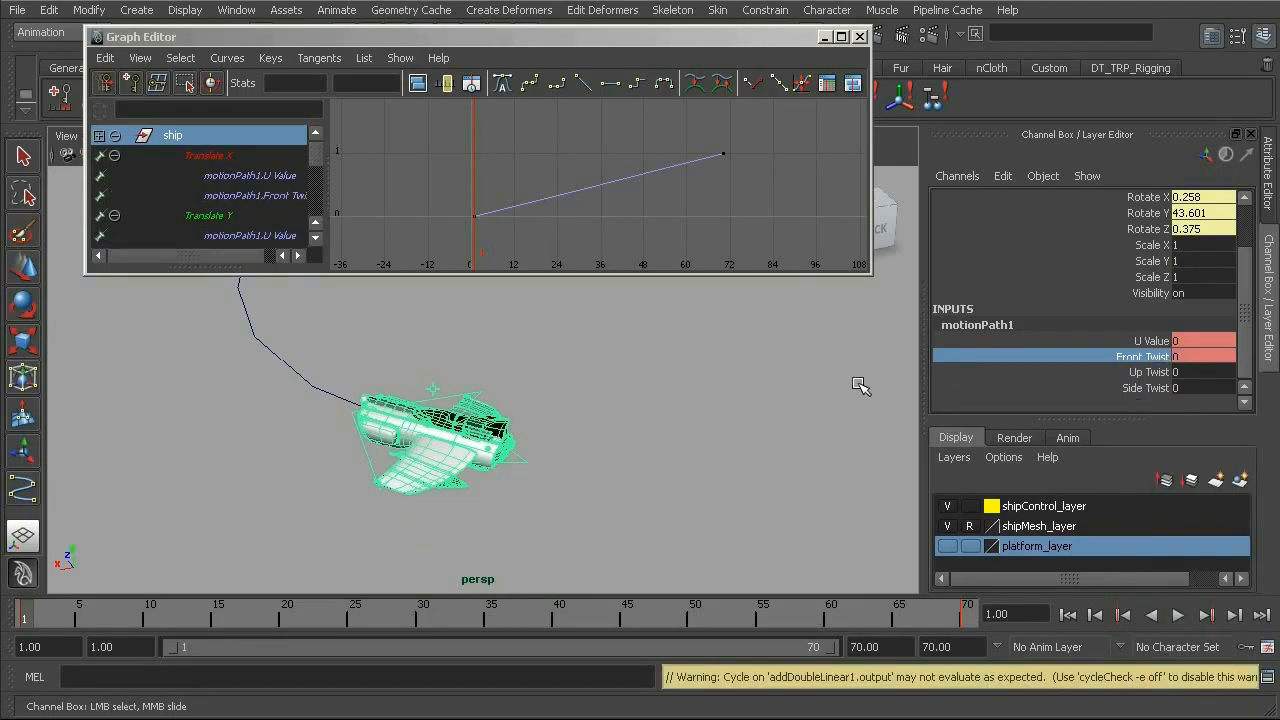
Raise the Front Twist at frame 1 to about 10.3 and key it.
left_click_drag(481, 551, 487, 498, "alt")
left_click_drag(62, 628, 11, 609)
left_click_drag(500, 445, 572, 461, "alt")
middle_click_drag(760, 428, 522, 400)
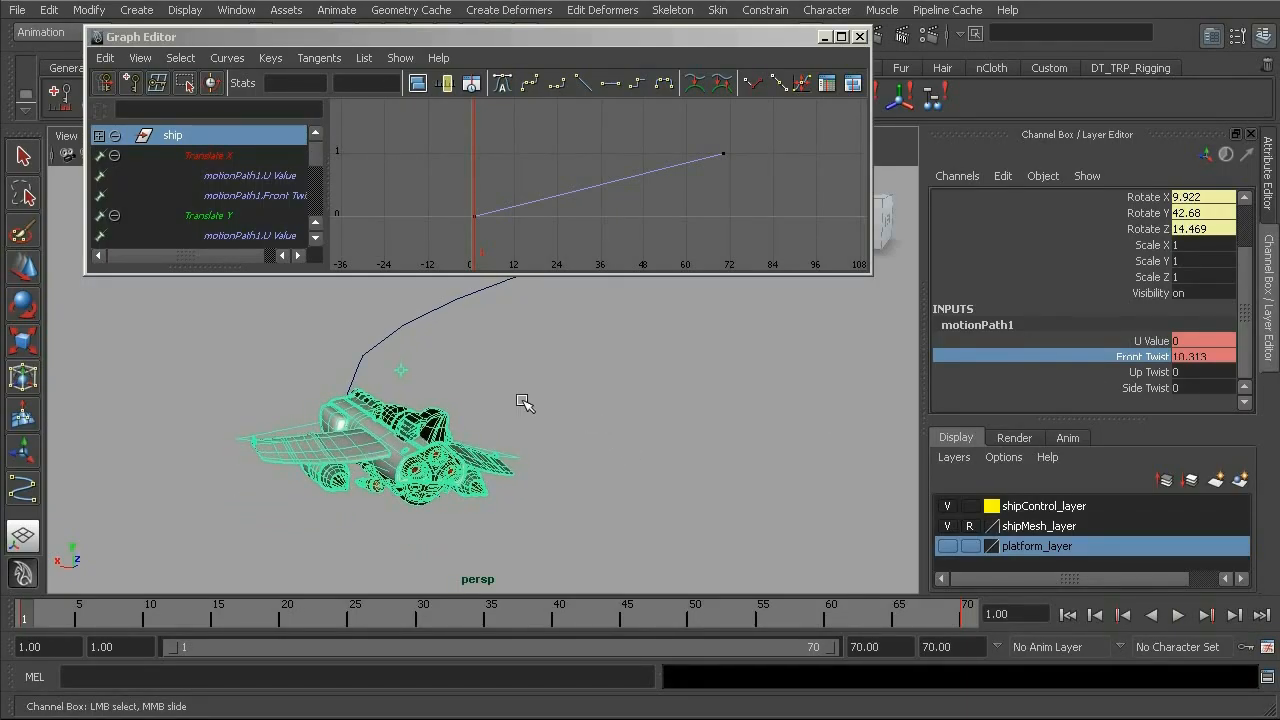
right_click(1088, 353)
left_click(1134, 387)
Move to frame 20, set the Front Twist to about 44.7 so the ship banks into the first turn, and key it.
middle_click_drag(437, 428, 350, 456, "alt")
left_click_drag(48, 615, 177, 612)
left_click_drag(346, 470, 348, 404, "alt")
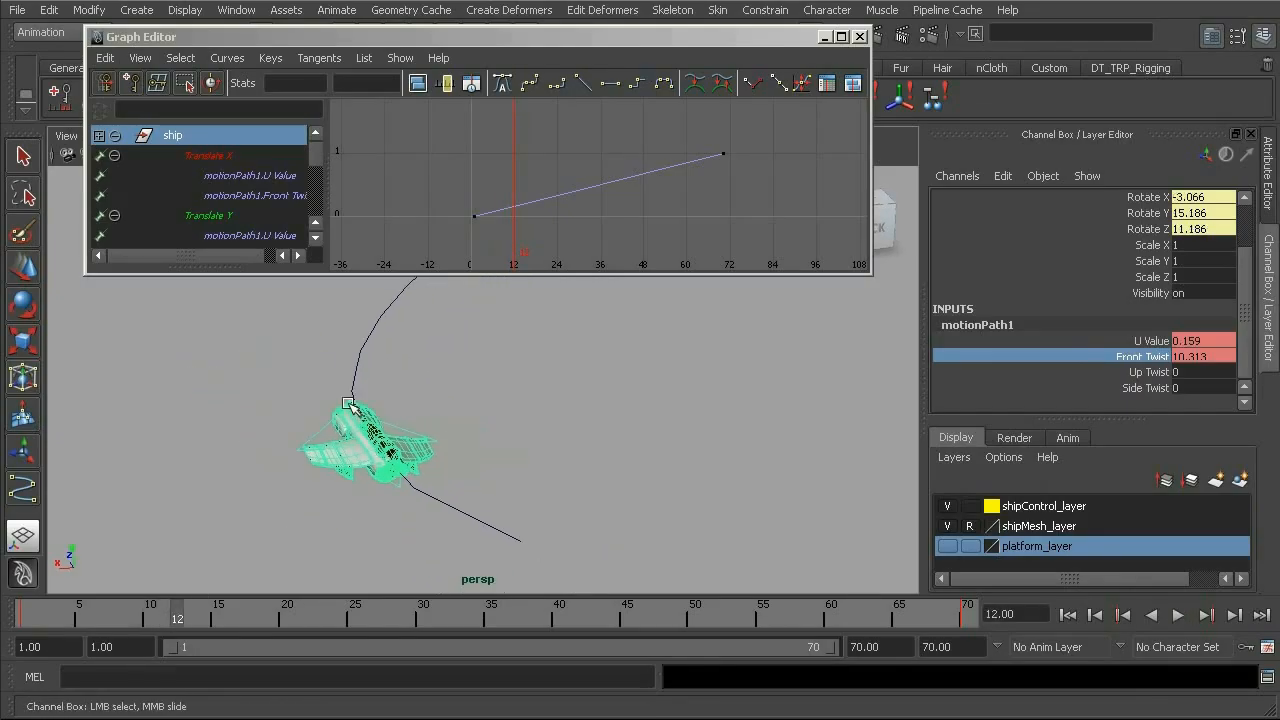
key("alt+v")
mouse_move(210, 620)
left_mouse_down()
mouse_move(295, 624)
mouse_move(285, 620)
left_mouse_up()
middle_click_drag(753, 433, 725, 436)
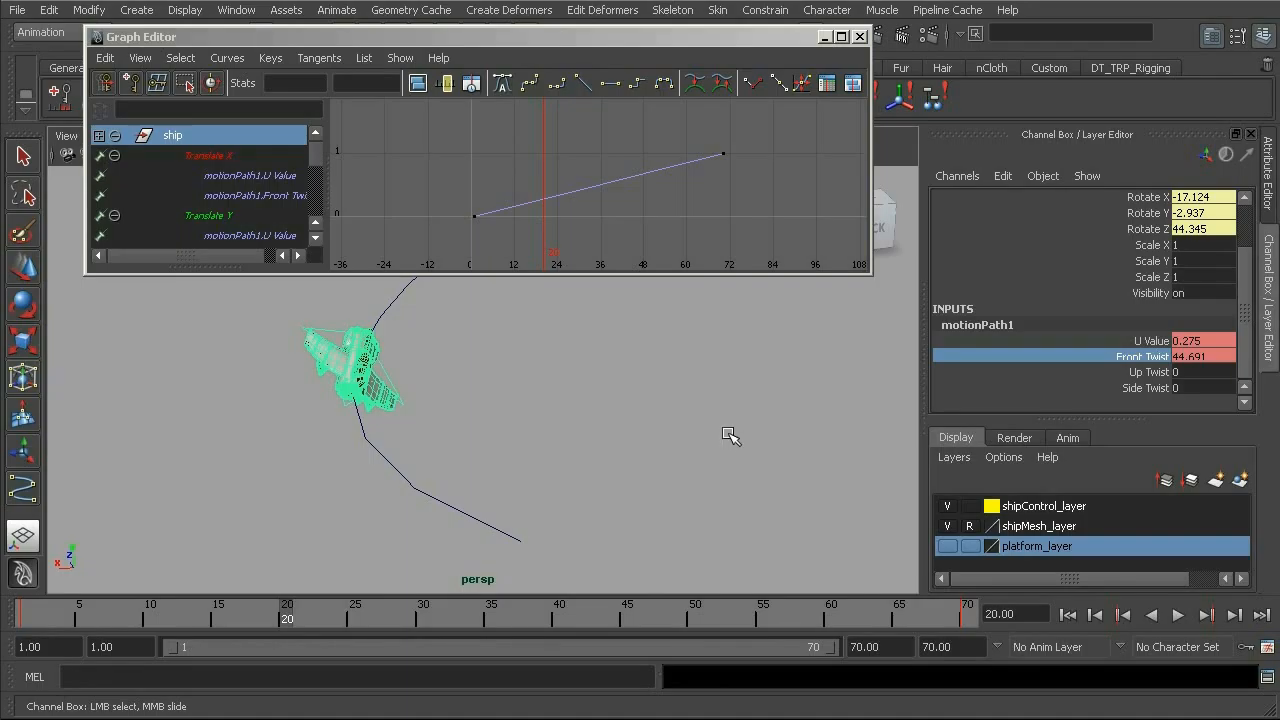
right_click(1053, 357)
left_click(1099, 388)
Display only the motionPath1 Front Twist curve in the Graph Editor and frame it to examine its keys.
left_click_drag(513, 387, 502, 411, "alt")
mouse_move(285, 618)
left_mouse_down()
mouse_move(60, 615)
mouse_move(311, 620)
mouse_move(94, 614)
mouse_move(285, 610)
left_mouse_up()
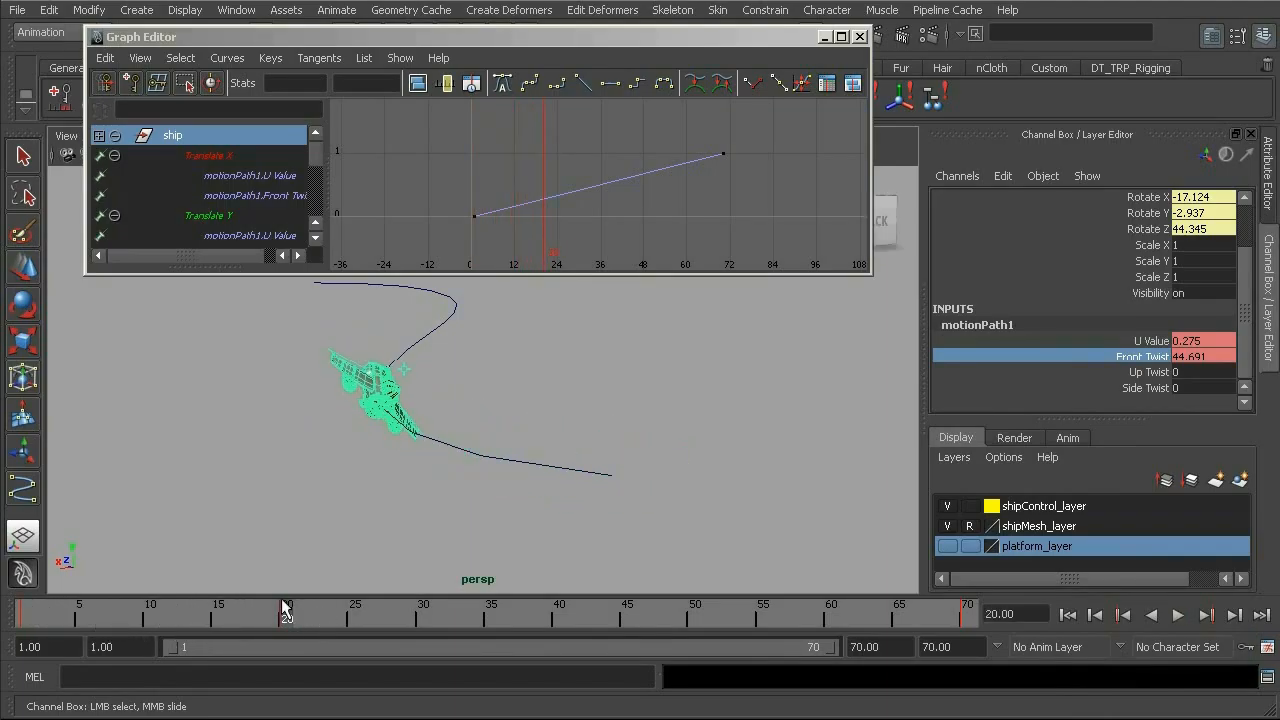
left_click_drag(311, 148, 316, 208)
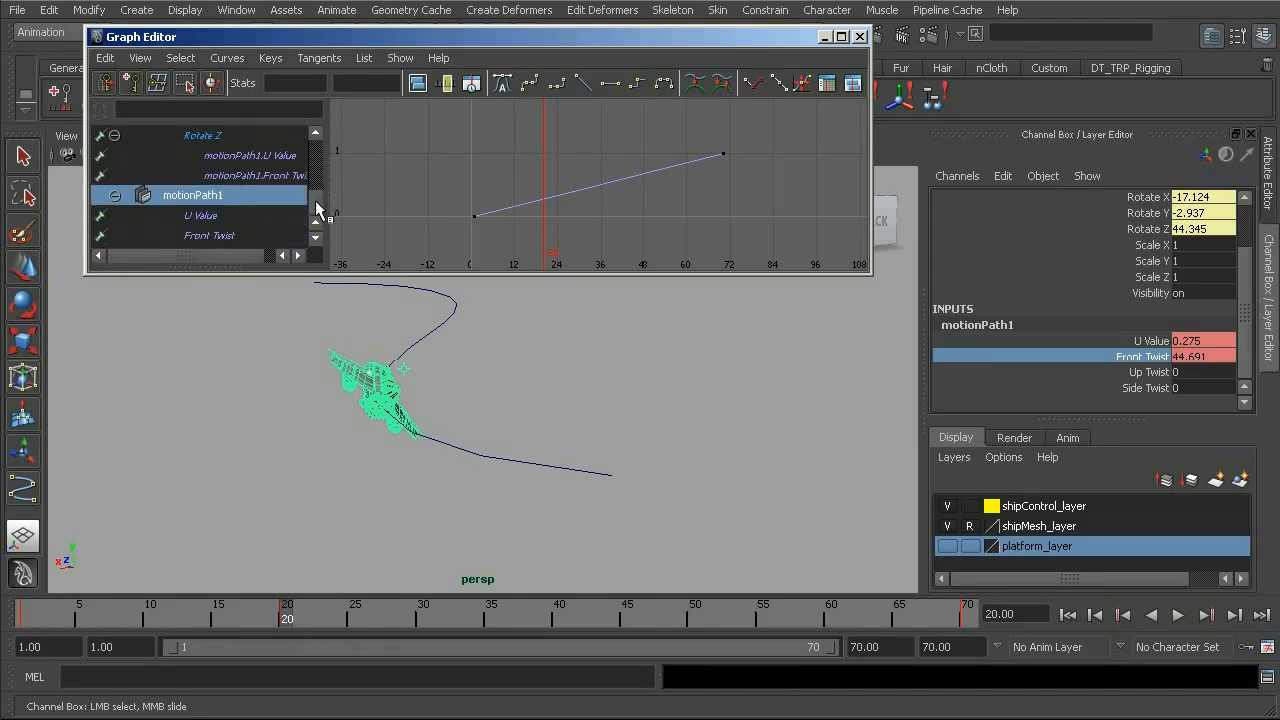
left_click(205, 235)
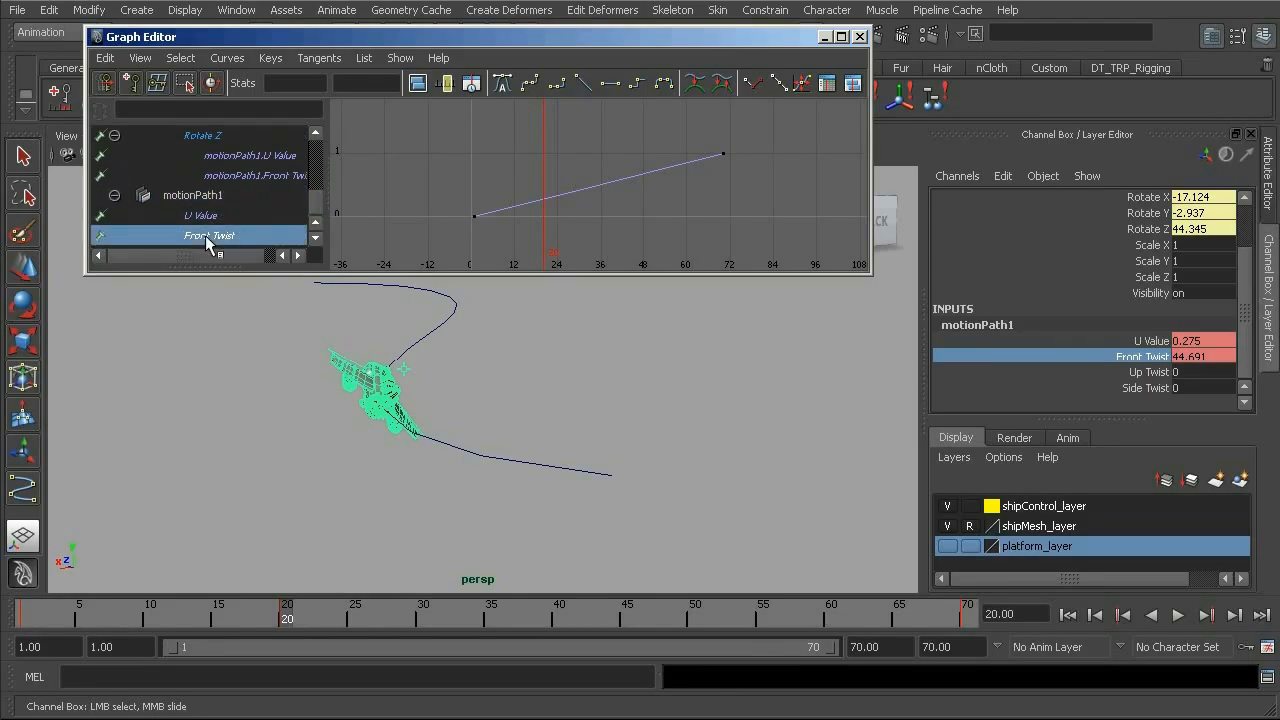
left_click(264, 218)
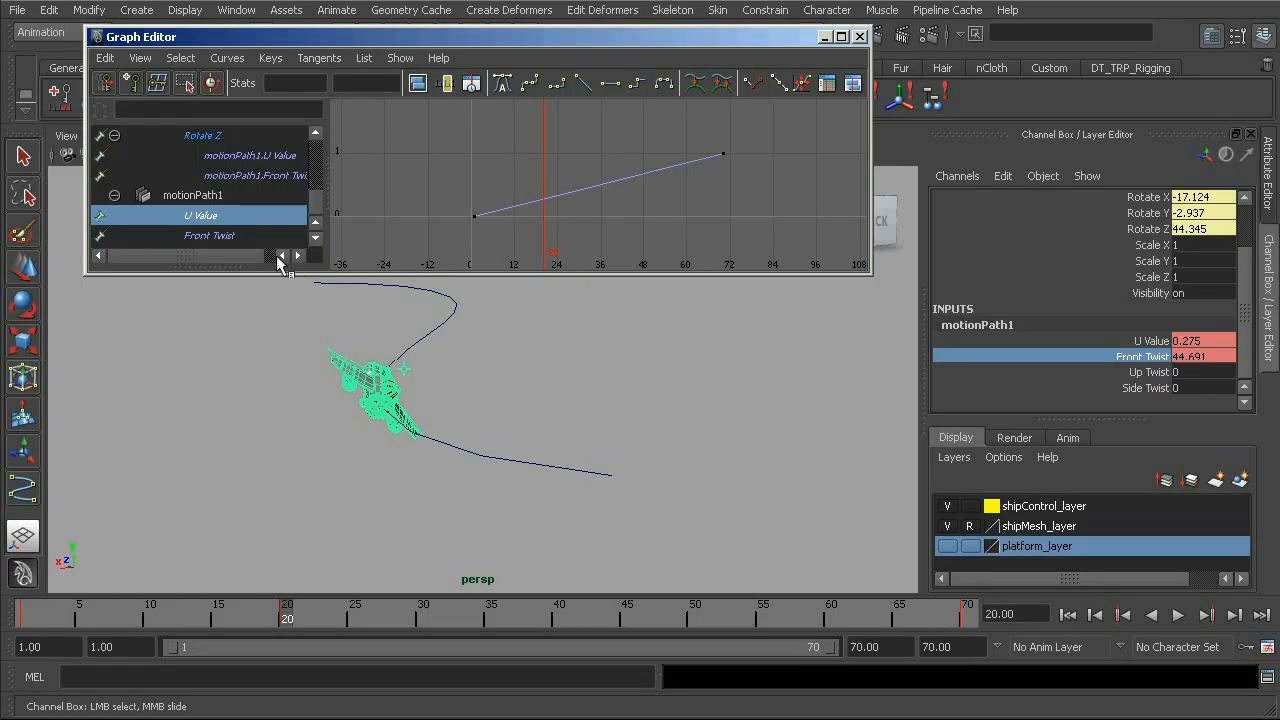
left_click(229, 238)
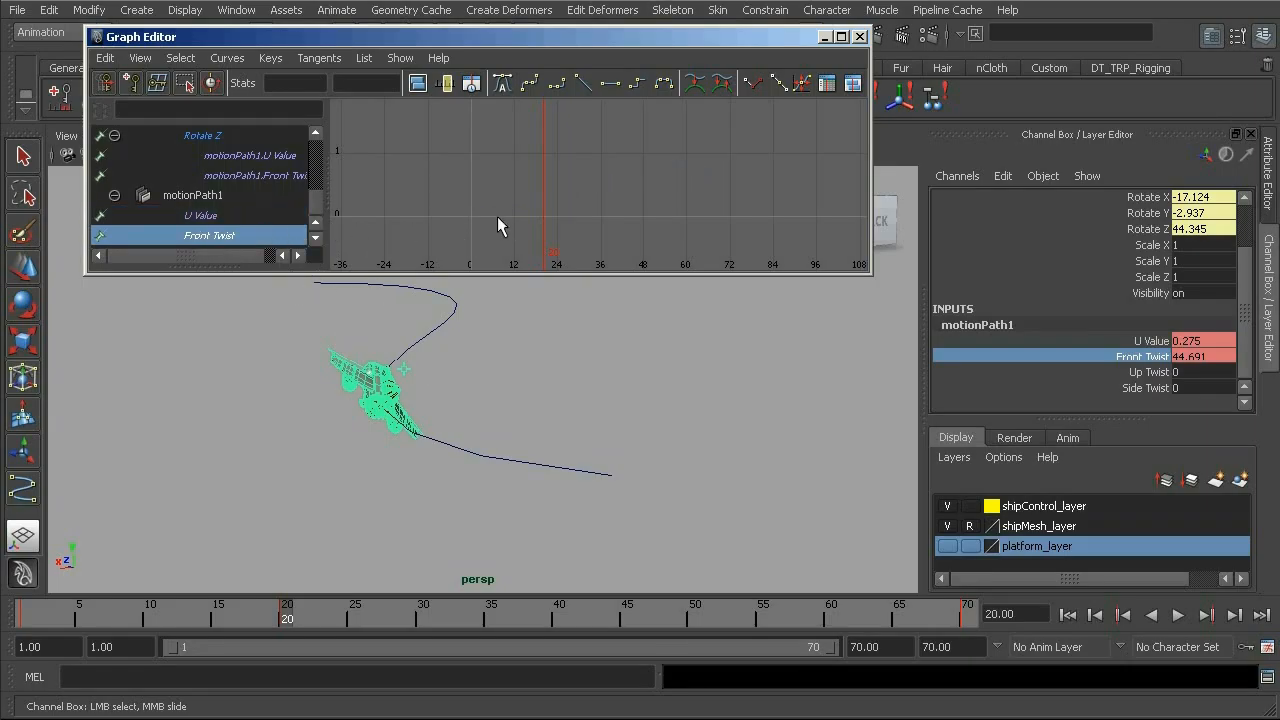
key("f")
right_click_drag(625, 189, 572, 184, "alt")
key("f")
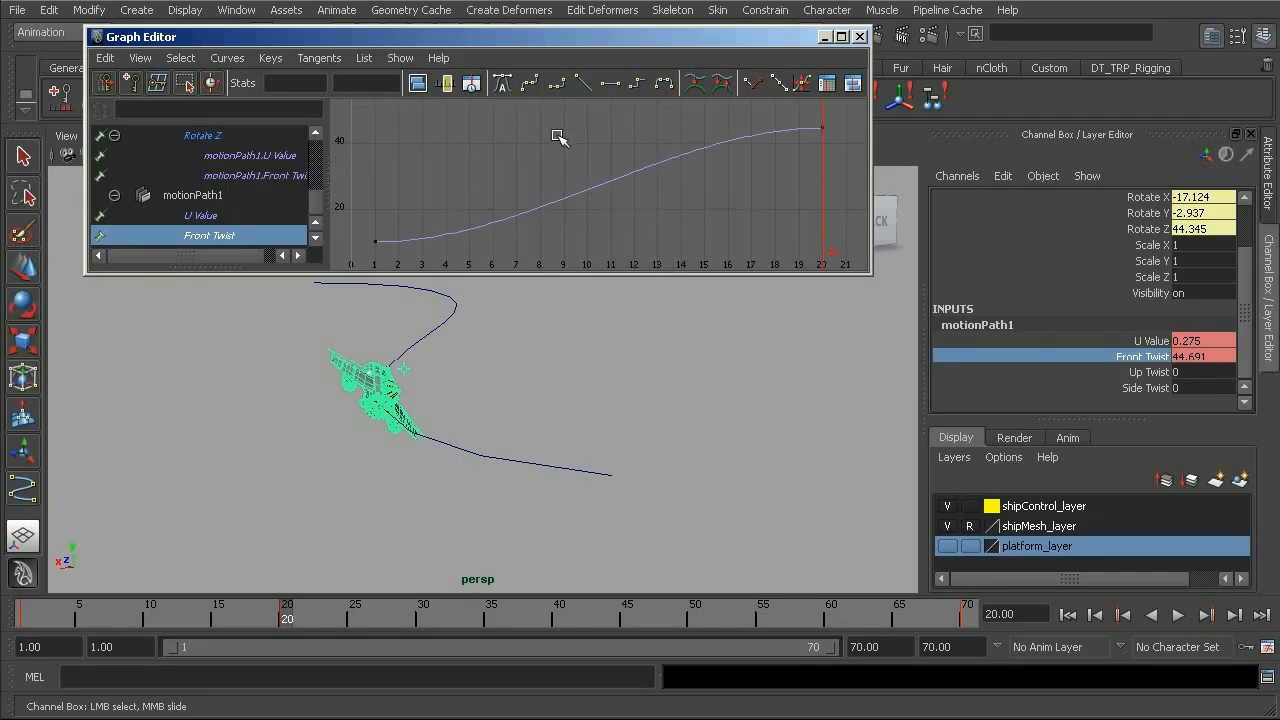
right_click_drag(500, 198, 480, 165, "alt")
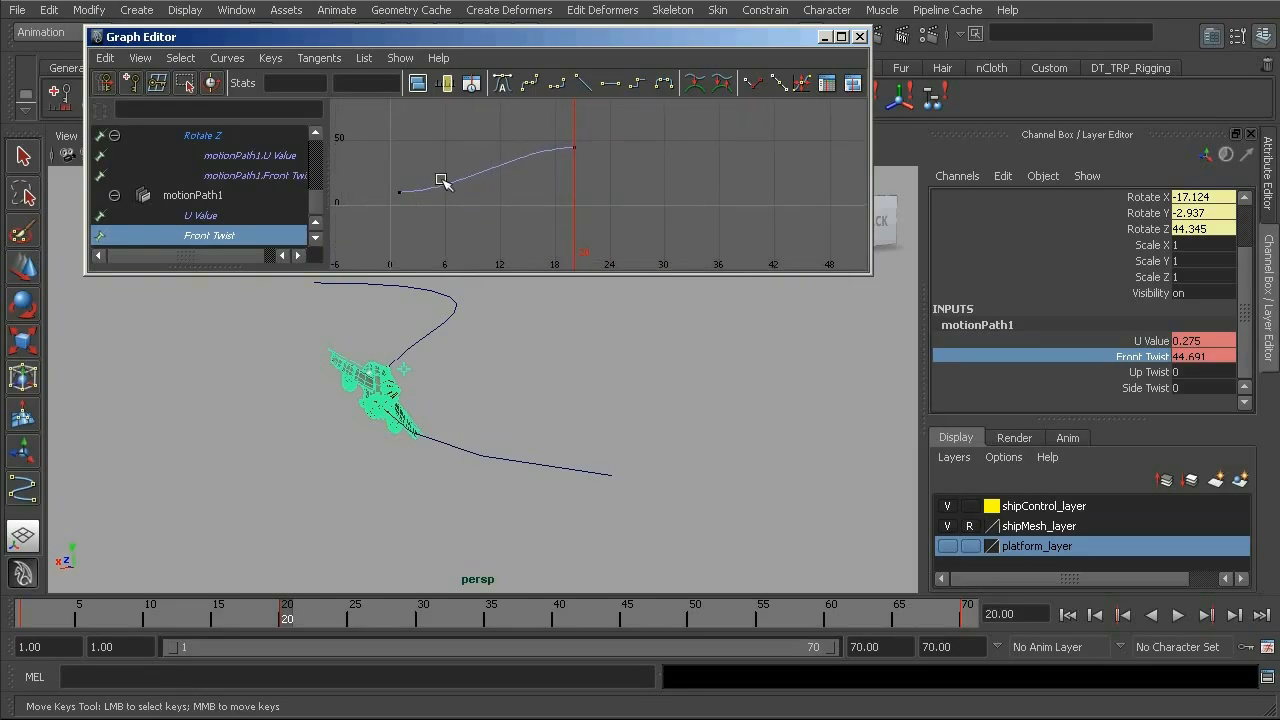
Move to frame 50, set the Front Twist to about -43.5 to bank the ship the opposite way in the second turn, and key it.
left_click_drag(294, 629, 621, 615)
middle_click_drag(528, 414, 556, 465, "alt")
right_click_drag(435, 408, 650, 480, "alt")
left_click_drag(643, 619, 655, 626)
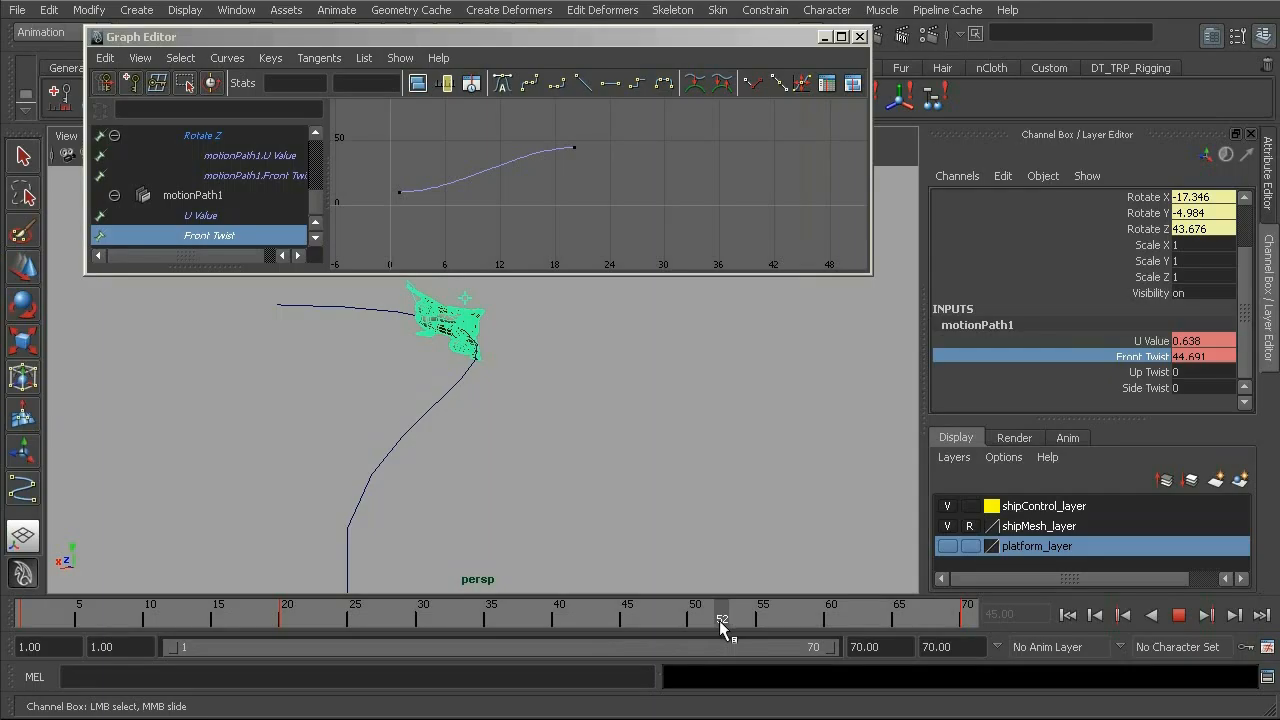
left_click_drag(472, 488, 446, 444, "alt")
mouse_move(708, 612)
left_mouse_down()
mouse_move(641, 617)
mouse_move(696, 619)
left_mouse_up()
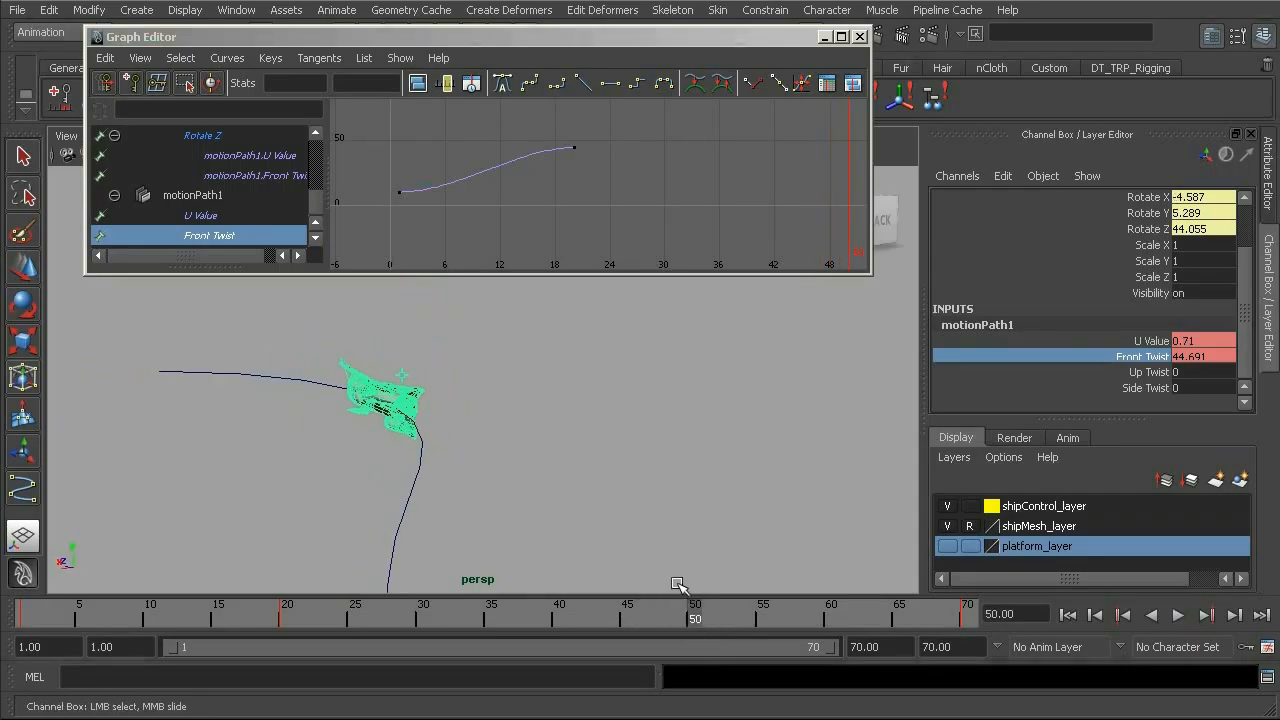
middle_click_drag(640, 468, 593, 453)
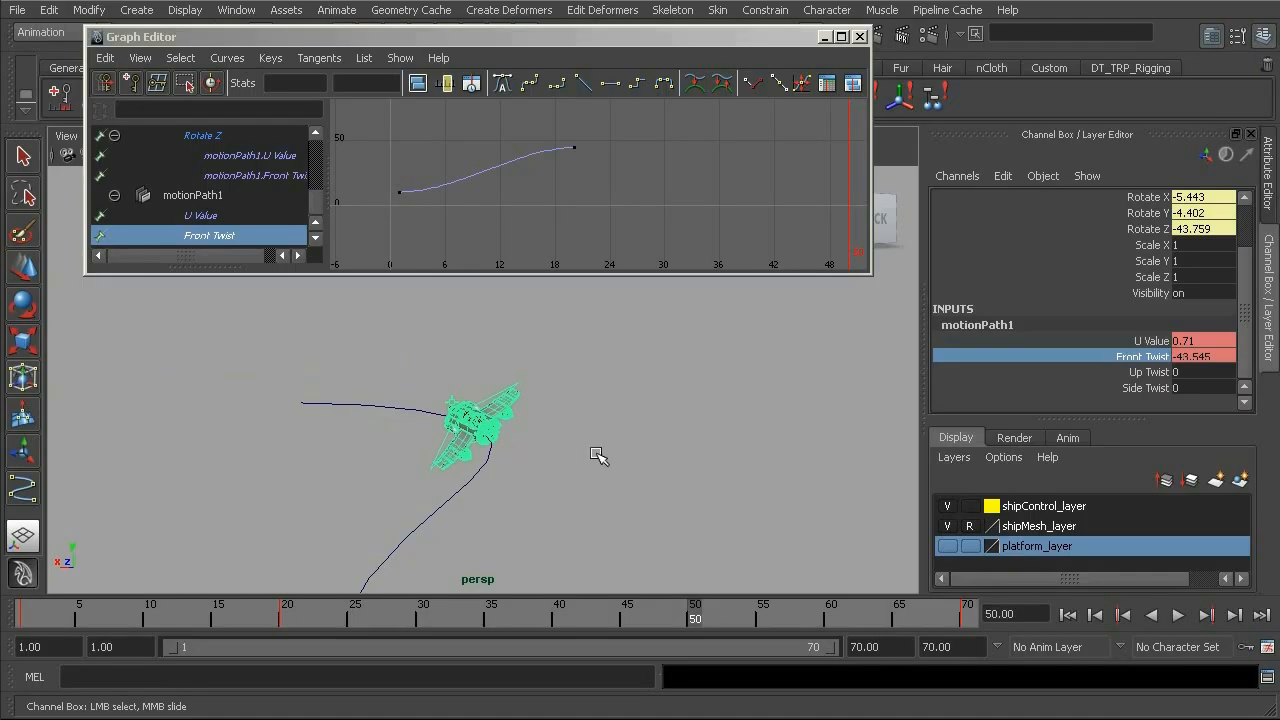
right_click(1122, 357)
left_click(1150, 388)
Play through the animation, then ease the Front Twist back toward level at frame 70 and key it.
left_click_drag(684, 611, 327, 619)
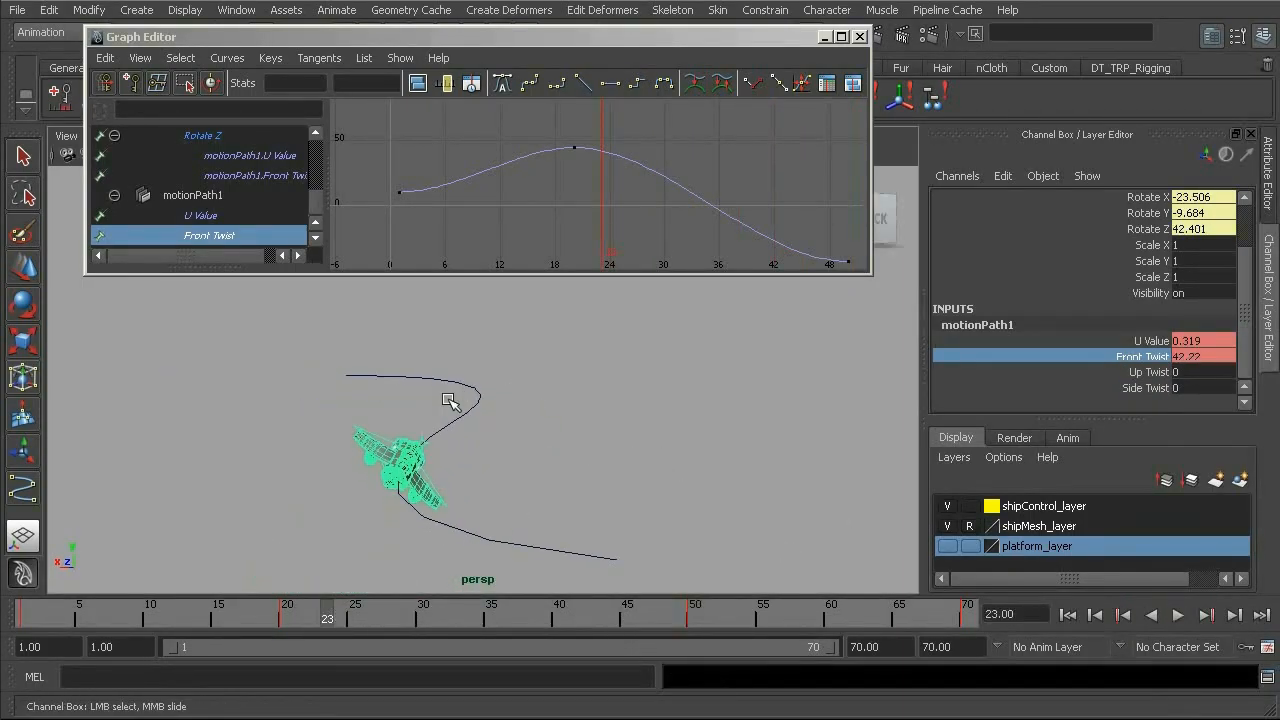
key("alt+v")
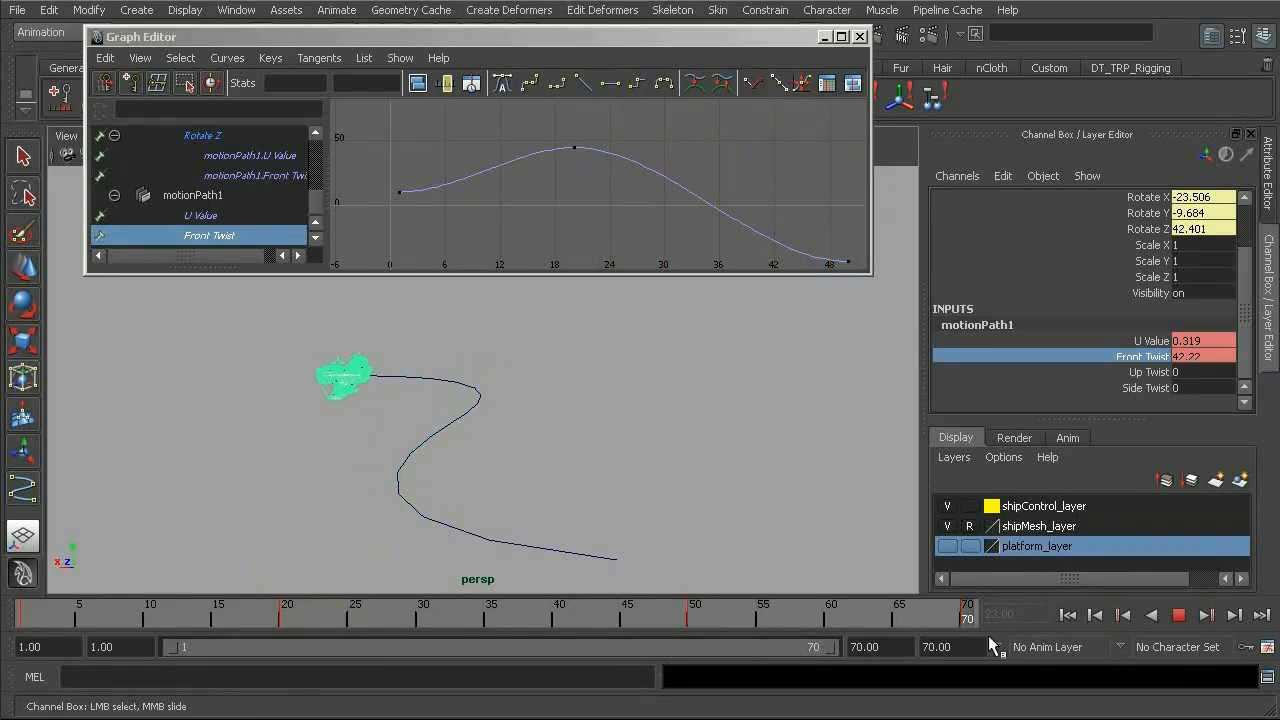
left_click_drag(378, 417, 520, 468, "alt")
middle_click_drag(521, 410, 531, 412)
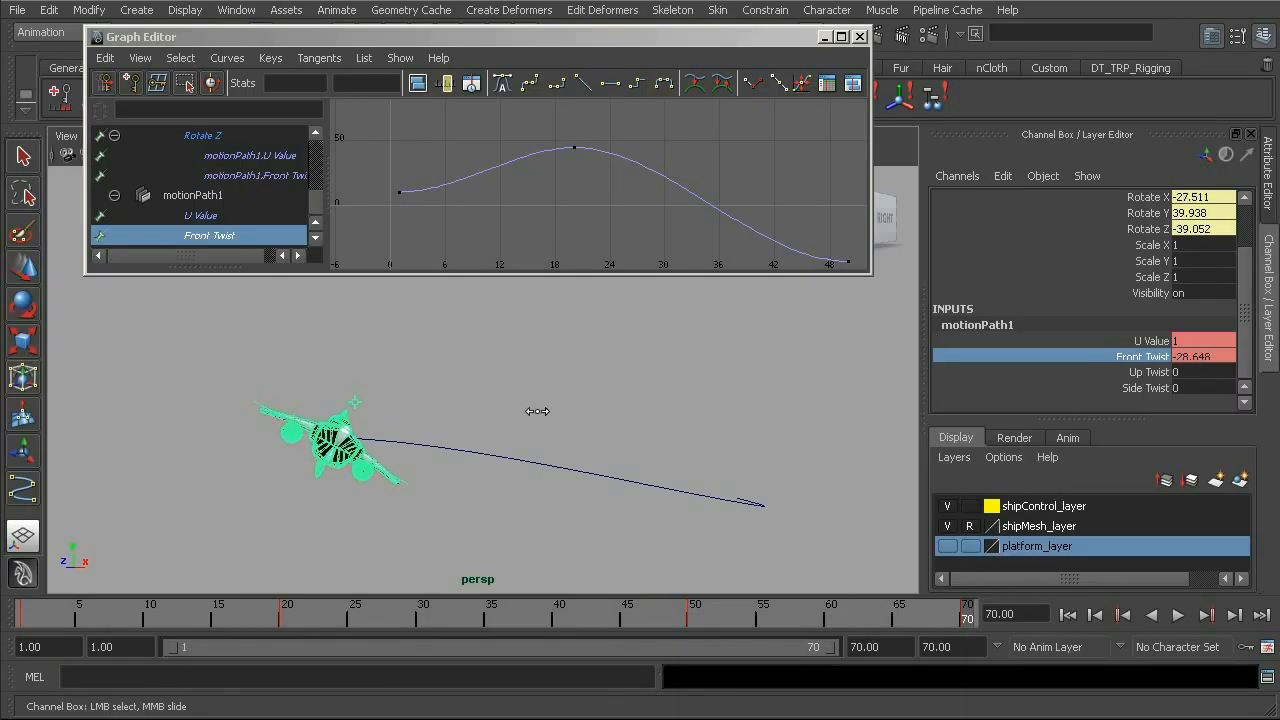
right_click(1137, 362)
left_click(1166, 389)
Deselect the ship, play the animation from frame 1 to check the banking, and close the Graph Editor.
middle_click_drag(706, 191, 571, 206, "alt")
right_click_drag(571, 206, 588, 204, "alt")
middle_click_drag(588, 204, 621, 195, "alt")
scroll(621, 195, "up", 5)
left_click_drag(757, 620, 24, 612)
left_click(622, 408)
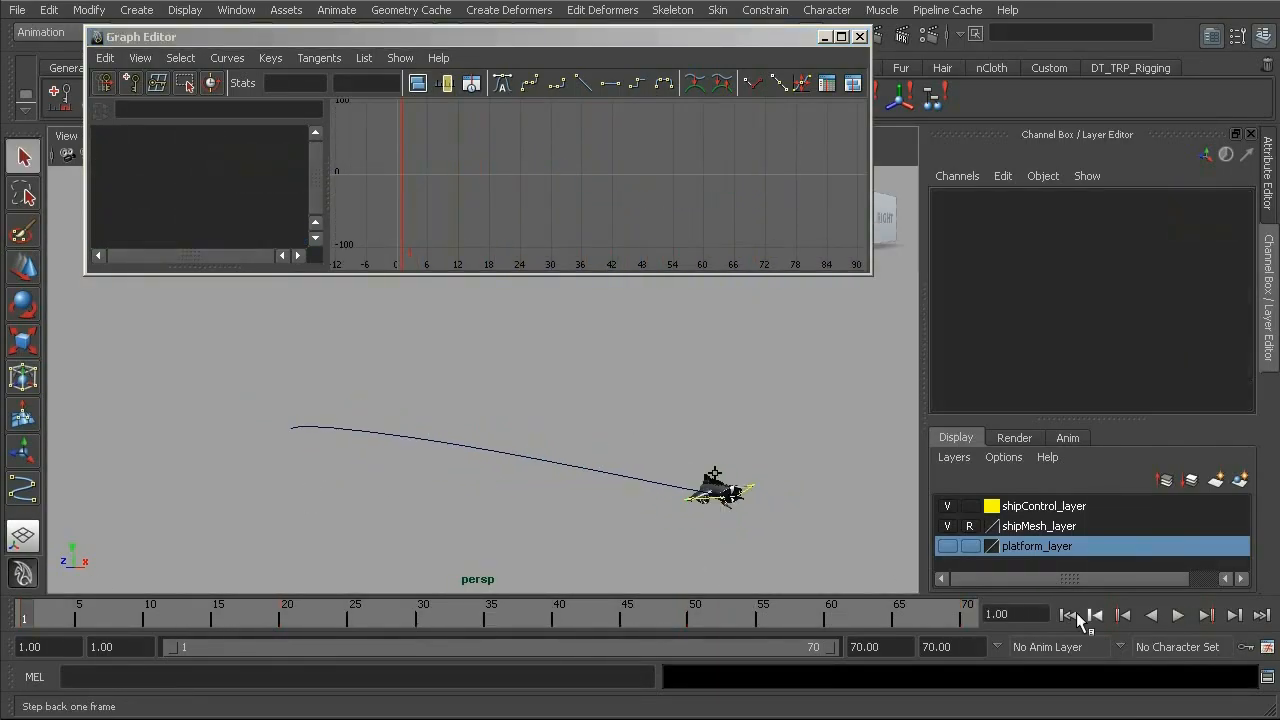
left_click(1179, 615)
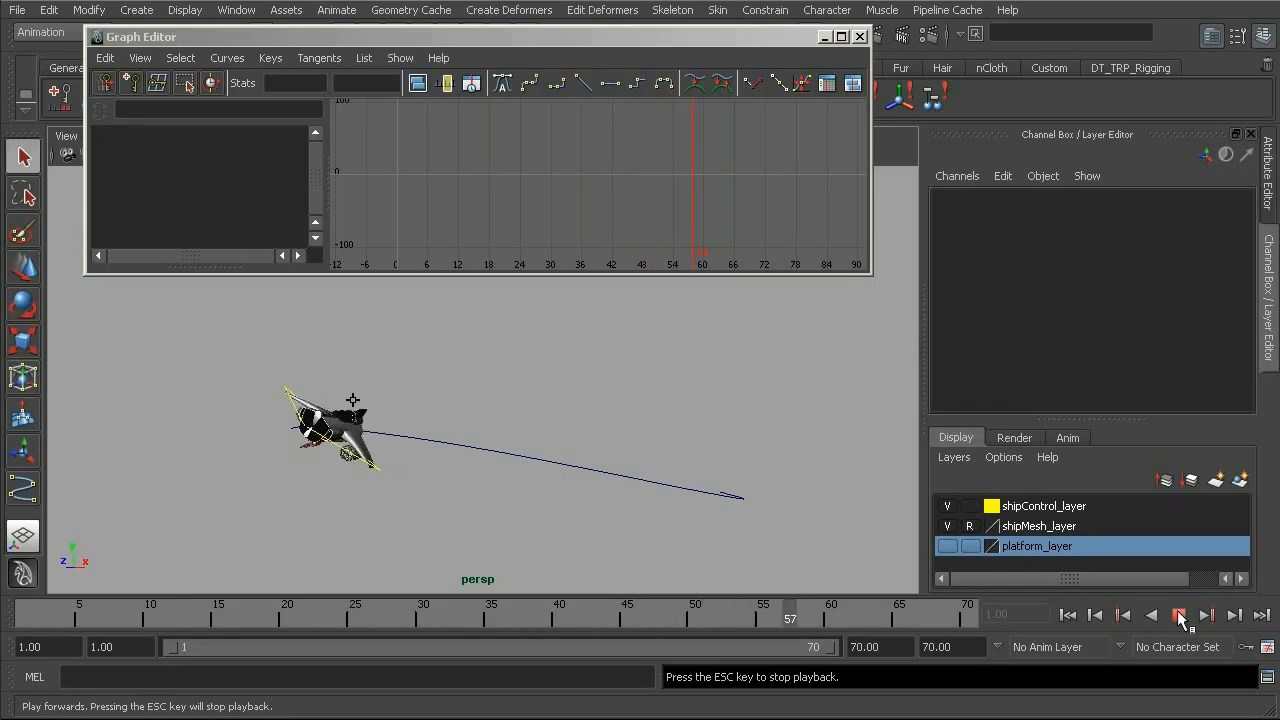
left_click_drag(710, 431, 686, 463, "alt")
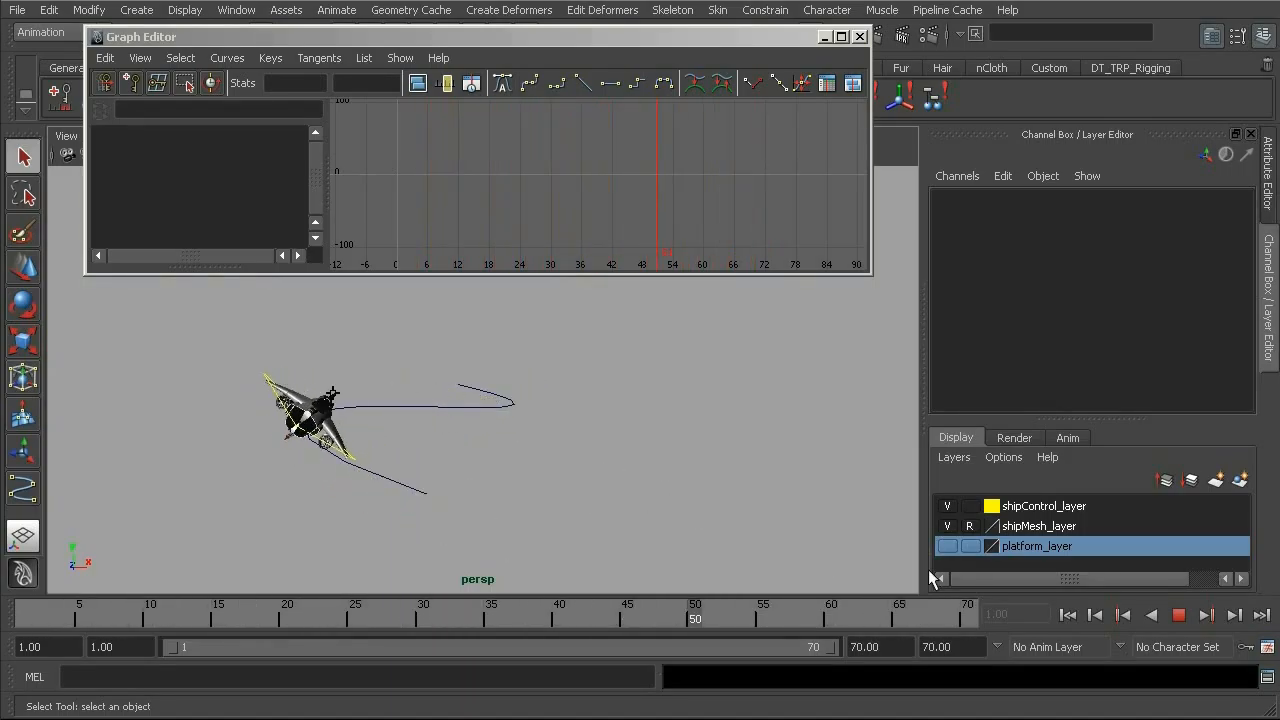
left_click(858, 37)
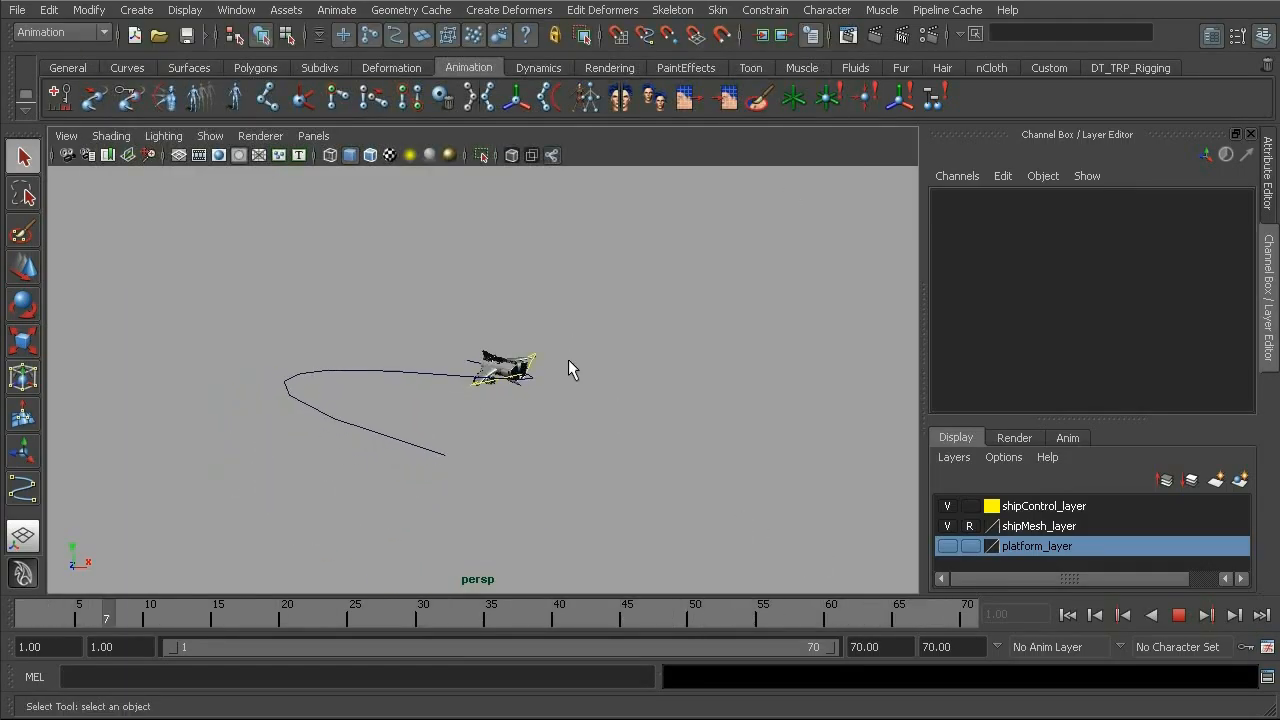